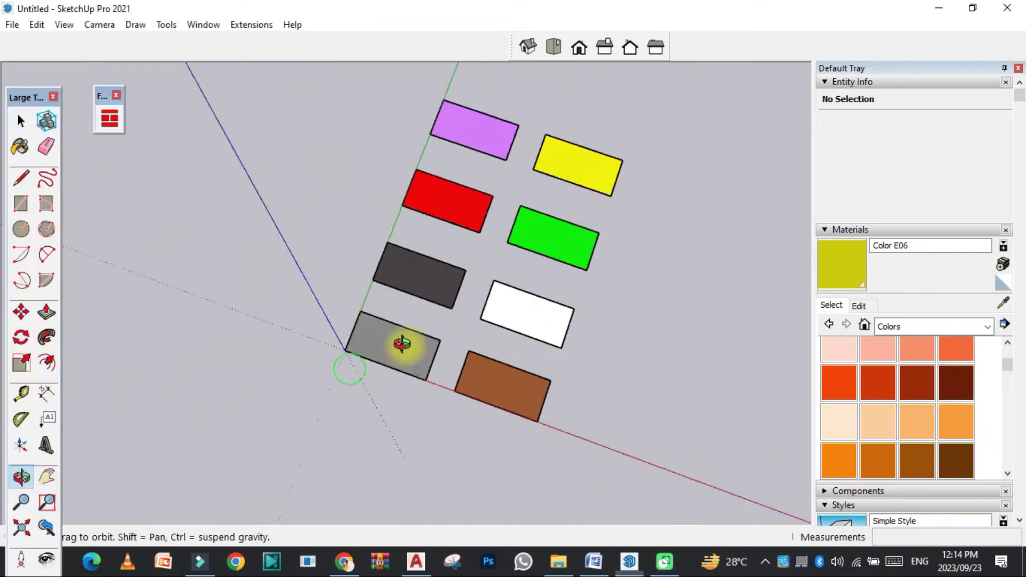
# - Zoom into the coloured rectangles, then switch to File Explorer's Plugin folder
pyautogui.scroll(2, 439, 290)
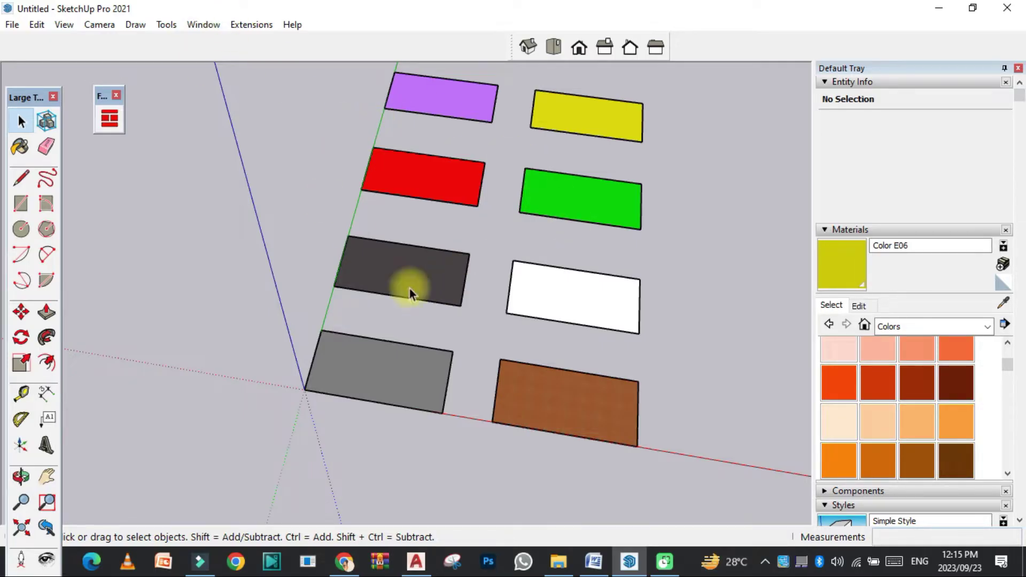
pyautogui.click(560, 566)
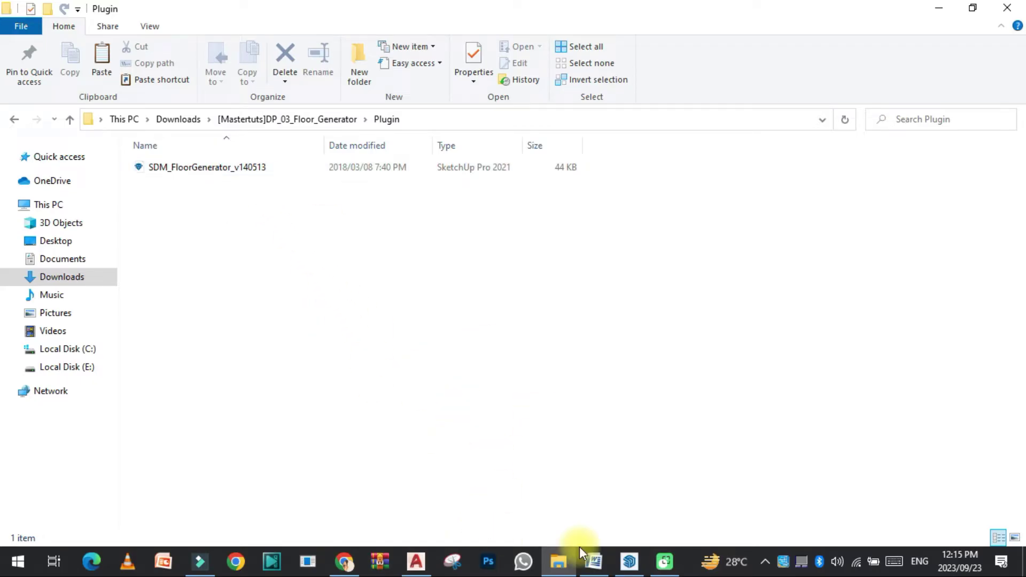
pyautogui.click(629, 564)
pyautogui.click(628, 571)
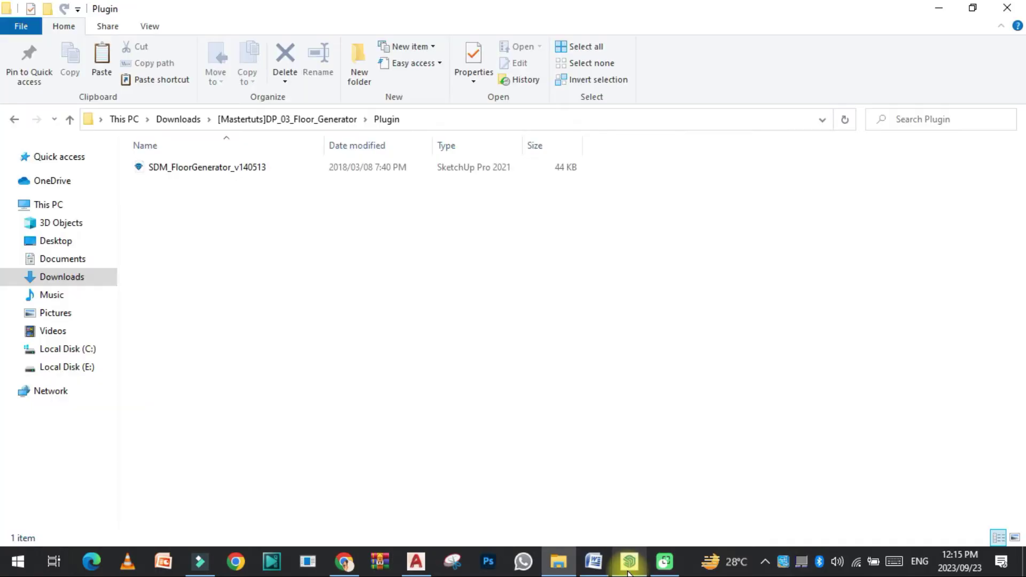
# - Install SDM_FloorGenerator_v140513 through Extension Manager's Install Extension
pyautogui.click(628, 572)
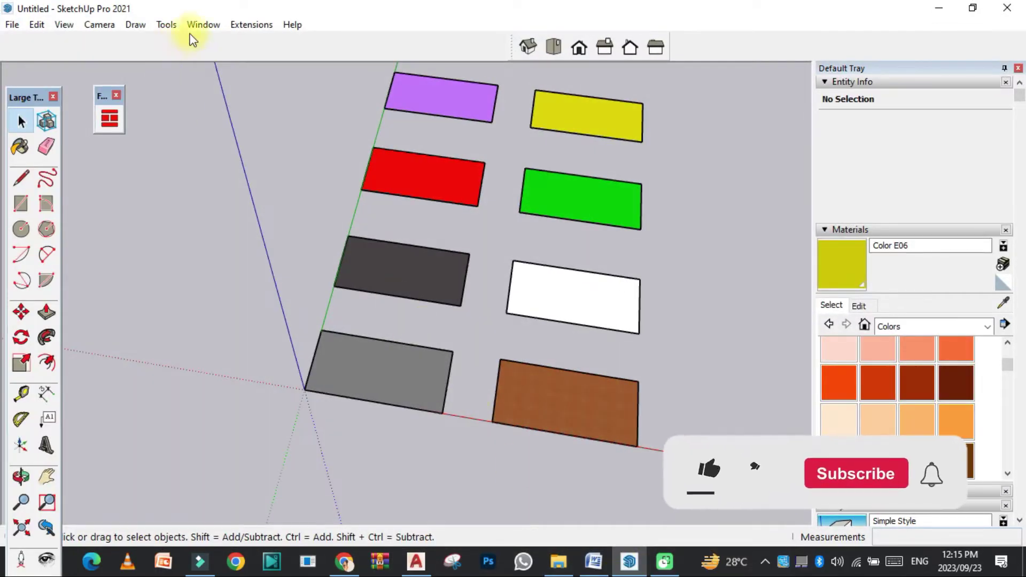
pyautogui.click(202, 24)
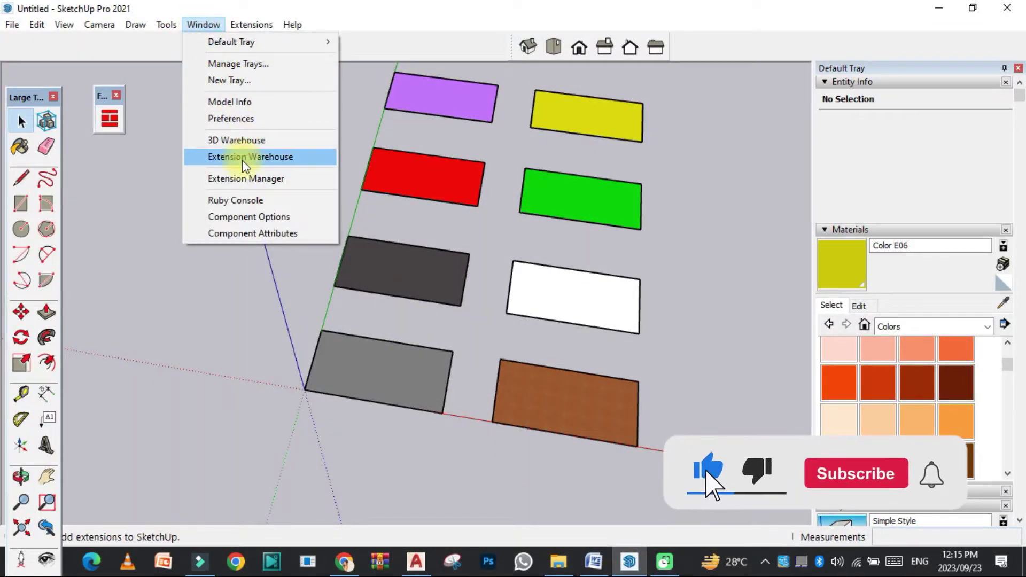
pyautogui.click(248, 179)
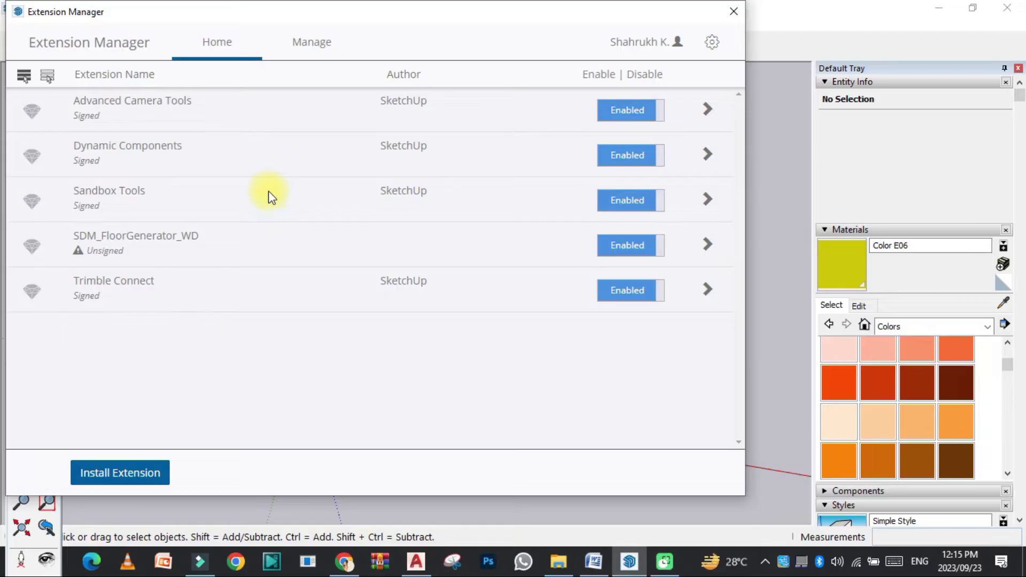
pyautogui.click(138, 473)
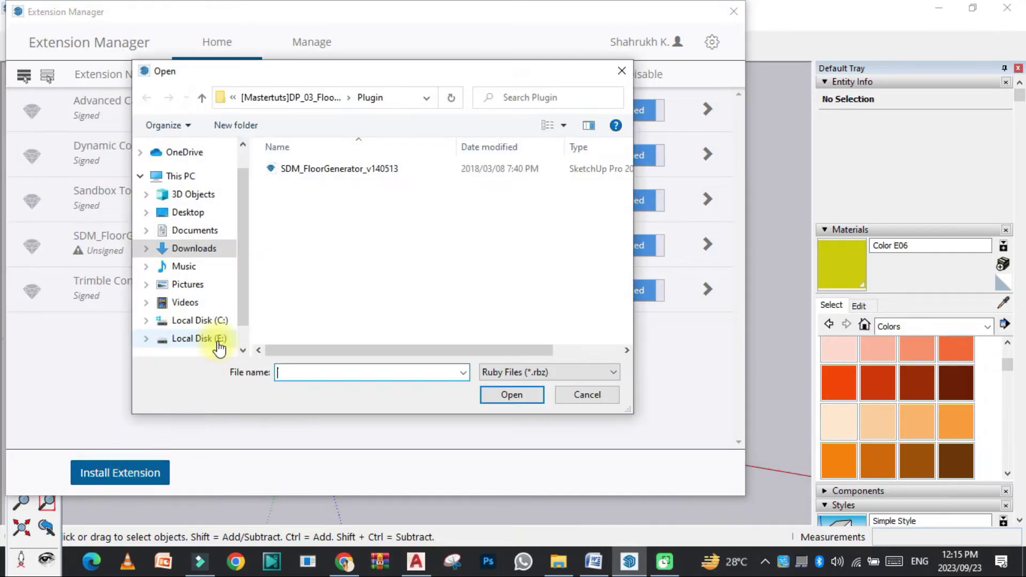
pyautogui.click(334, 169)
pyautogui.click(508, 396)
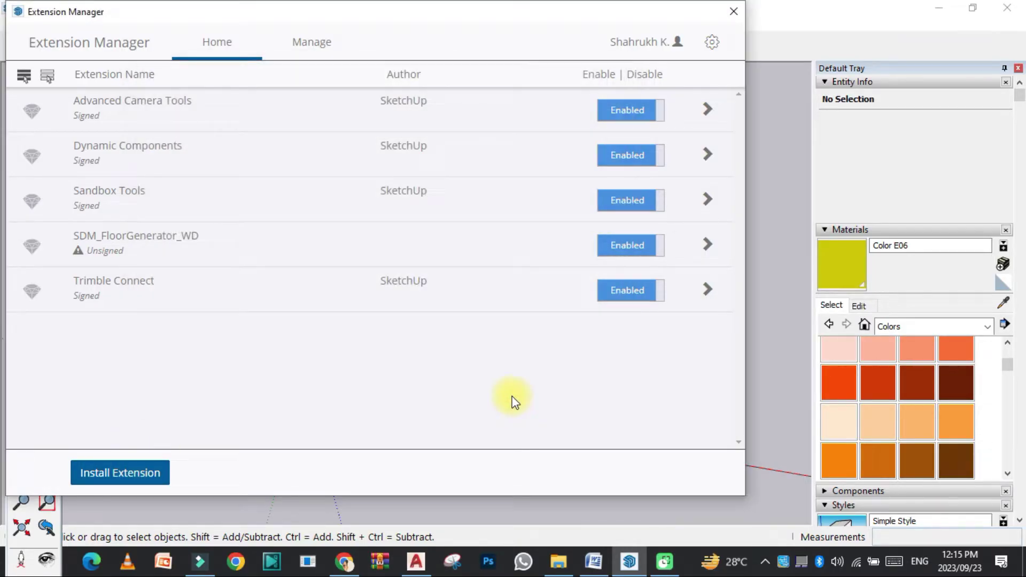
# - Close Extension Manager and choose the Tile pattern in Floor Generator
pyautogui.click(734, 10)
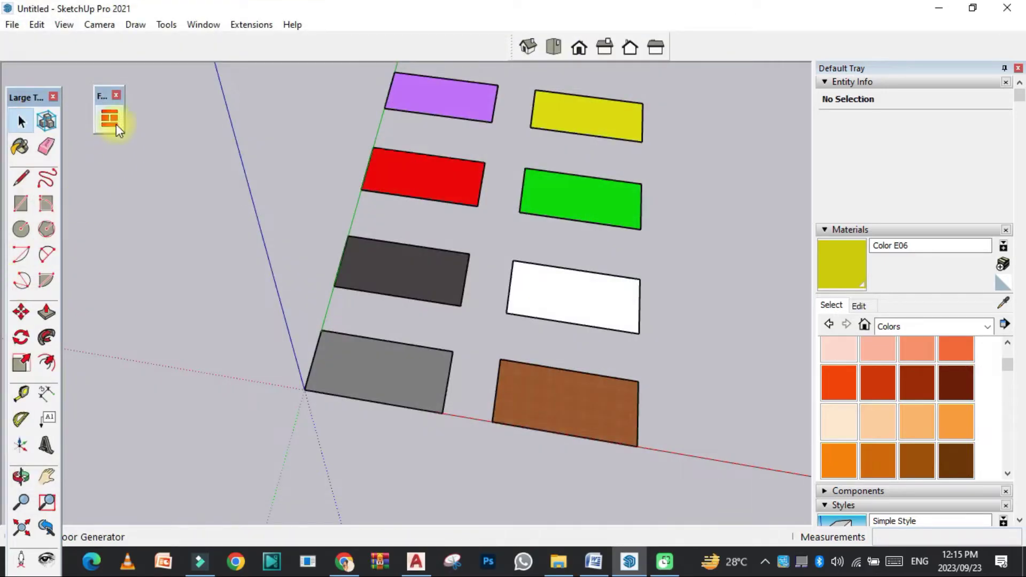
pyautogui.scroll(-2, 308, 298)
pyautogui.moveTo(309, 297); pyautogui.dragTo(250, 440, button='middle')
pyautogui.scroll(5, 306, 370)
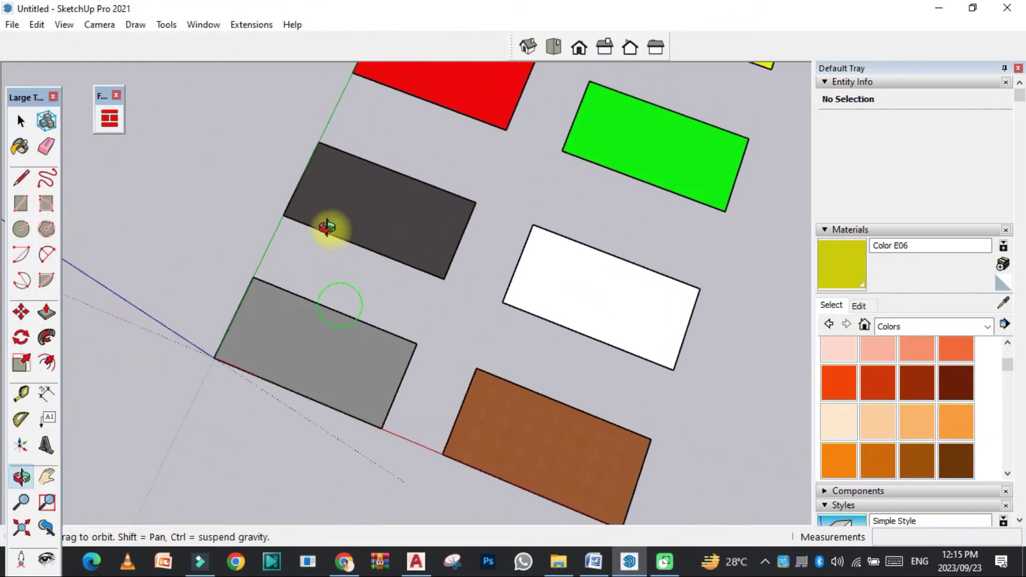
pyautogui.click(116, 122)
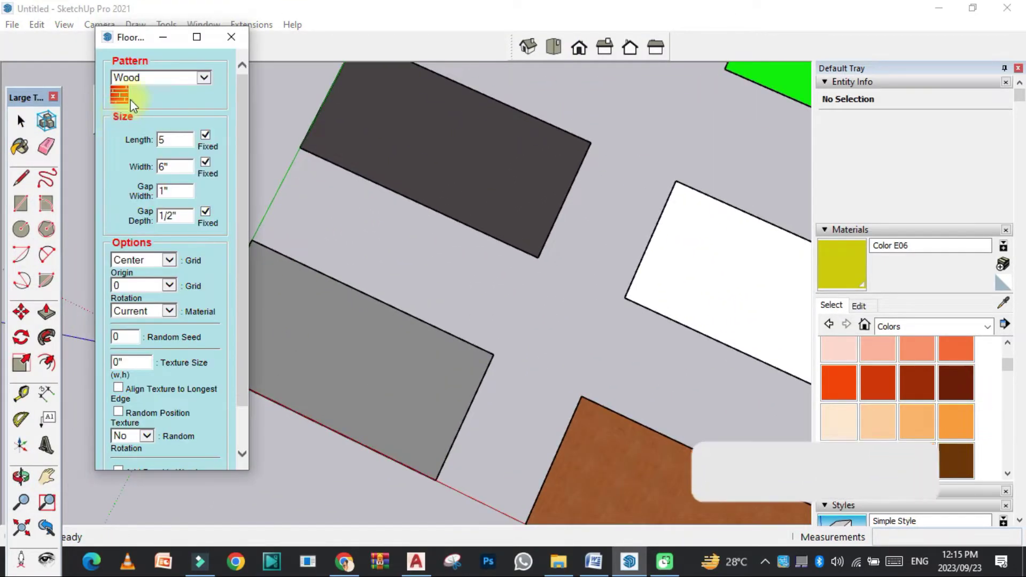
pyautogui.click(198, 79)
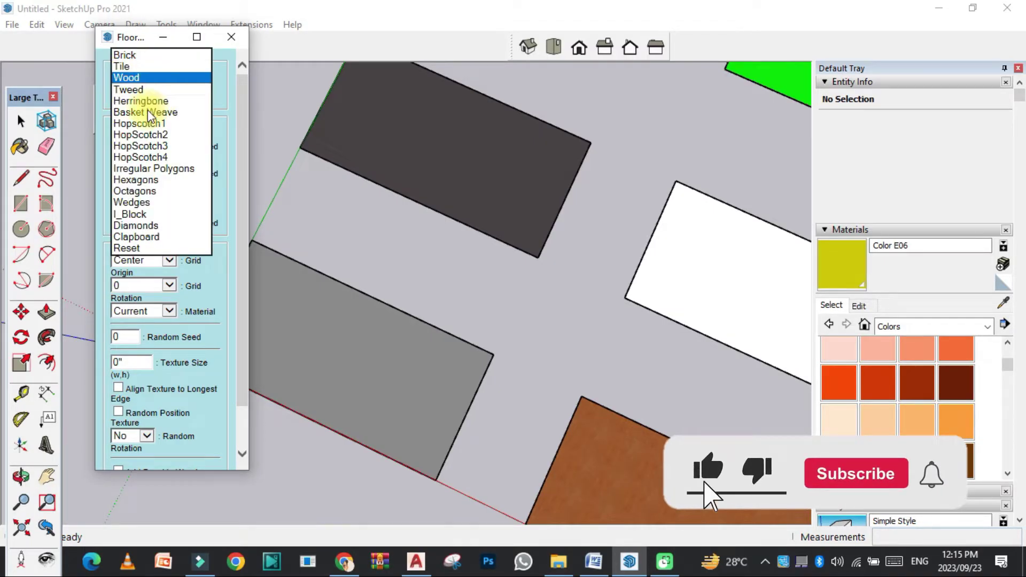
pyautogui.click(129, 66)
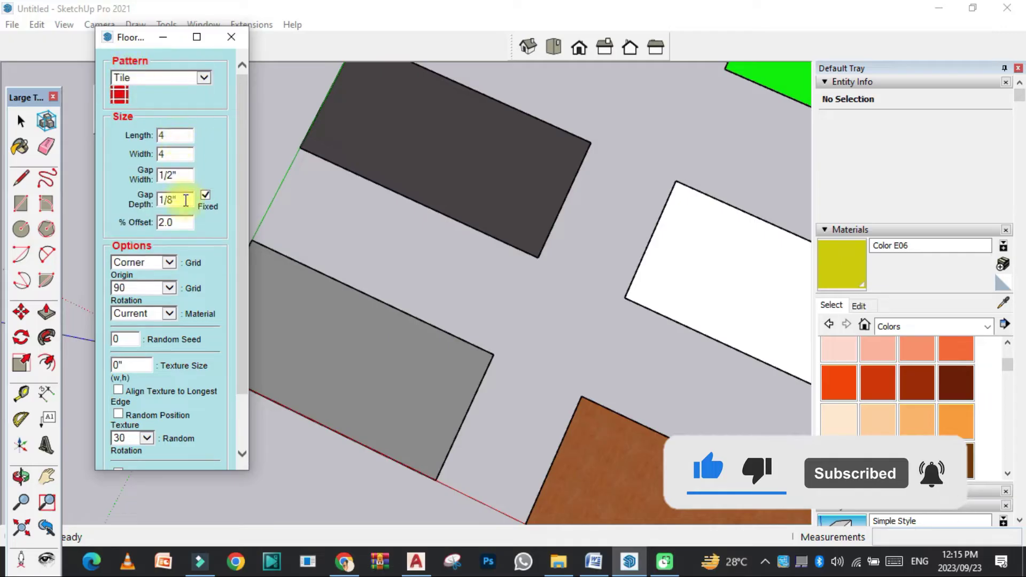
# - Set the tile Length and Width to 48, keeping Grid Rotation at 90
pyautogui.click(170, 133)
pyautogui.write('8')
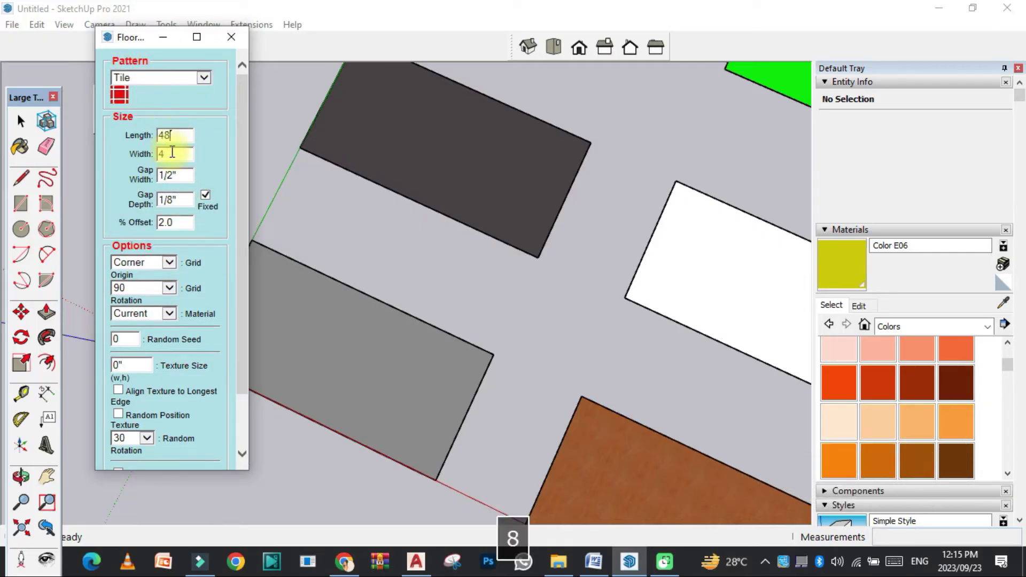
pyautogui.click(172, 152)
pyautogui.write('48')
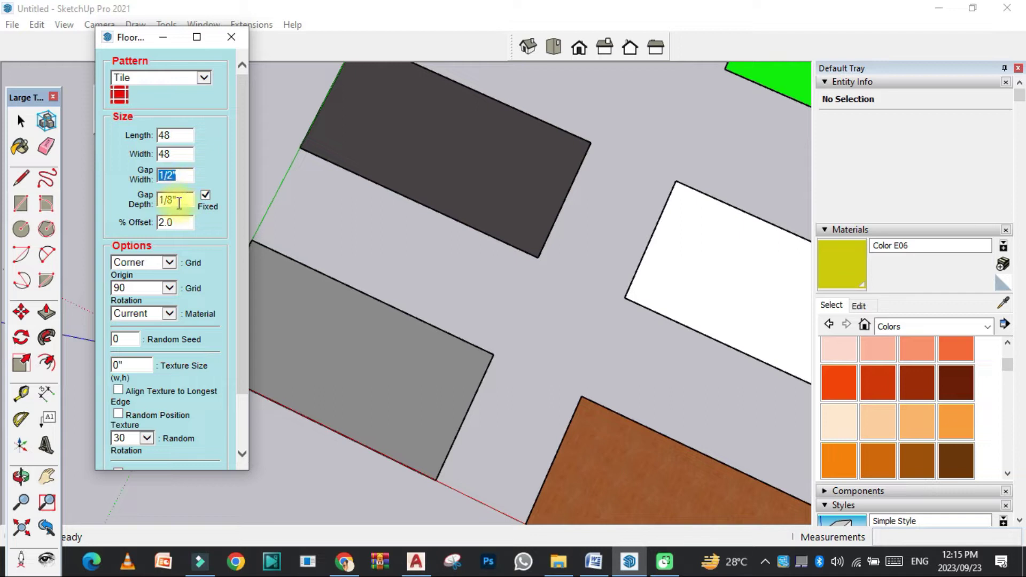
pyautogui.scroll(-1, 239, 240)
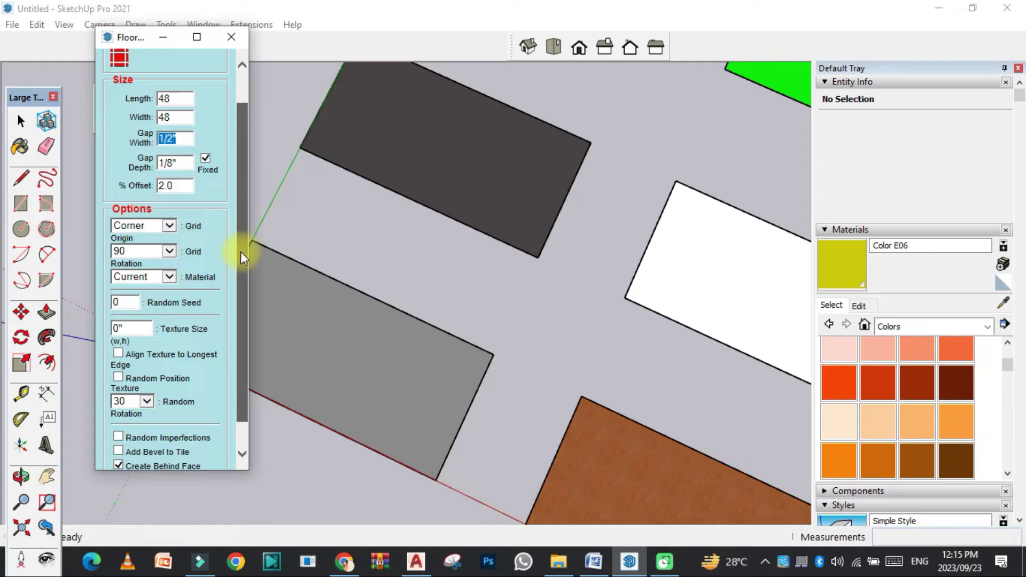
pyautogui.click(168, 250)
pyautogui.press('Escape')
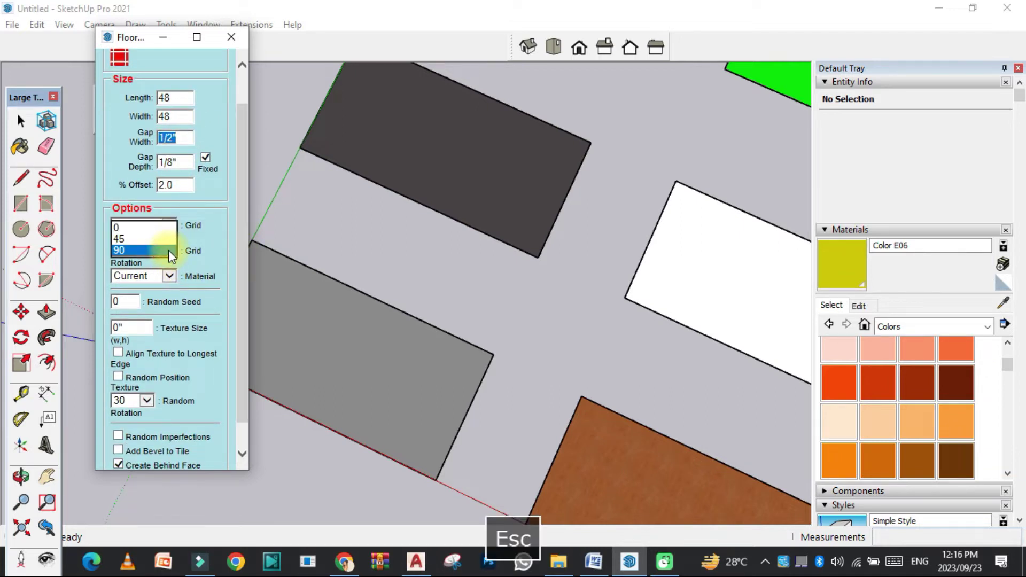
pyautogui.click(185, 235)
pyautogui.click(171, 255)
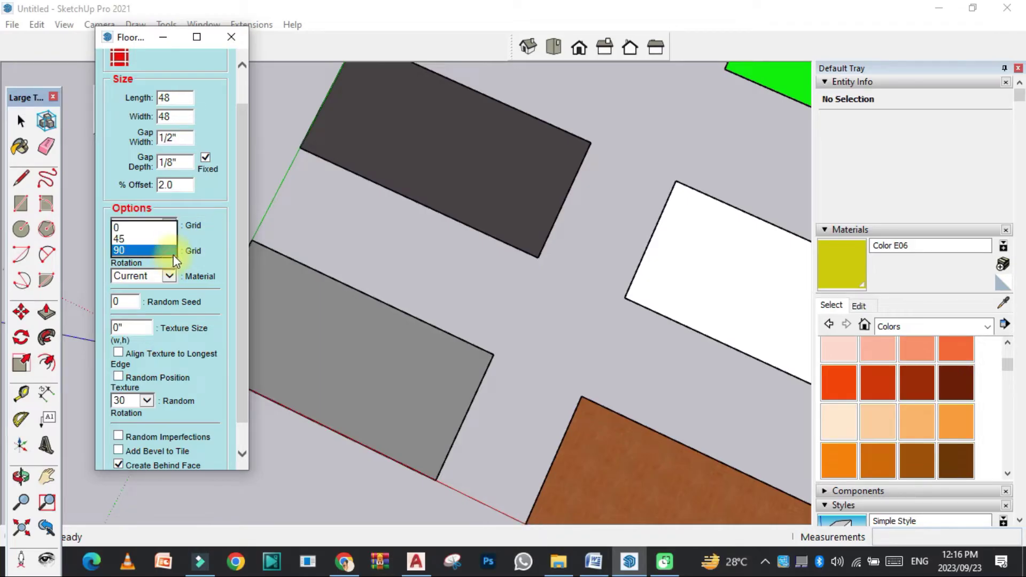
pyautogui.press('Escape')
pyautogui.click(204, 250)
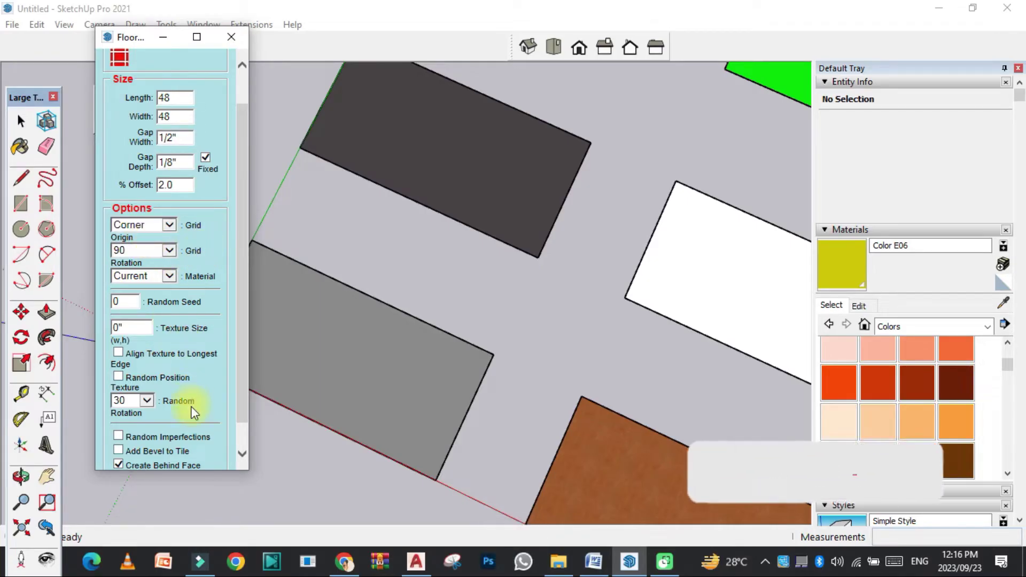
pyautogui.scroll(-1, 191, 409)
pyautogui.press('Escape')
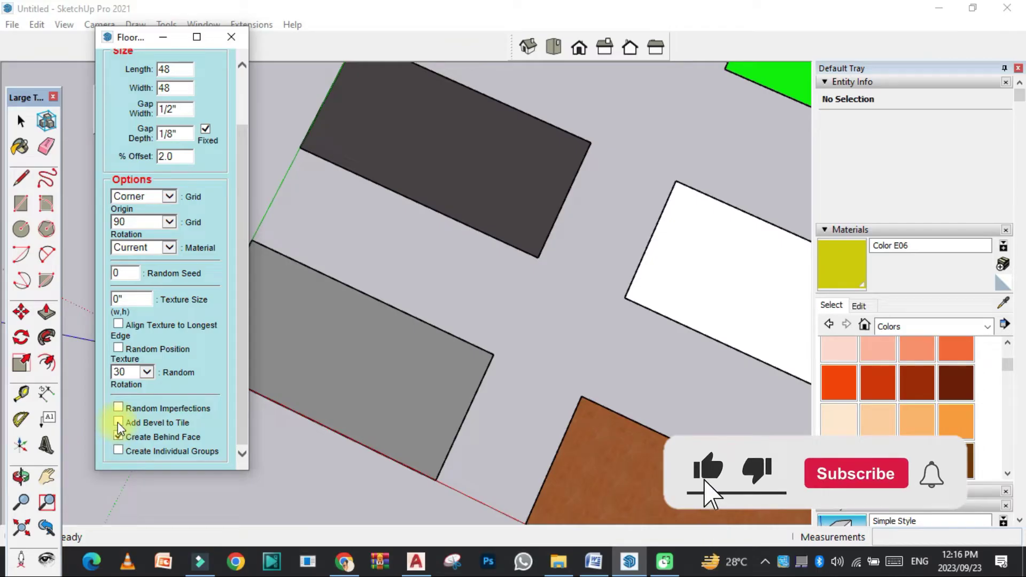
# - Generate the 48 by 48 tile grid on the grey rectangle
pyautogui.scroll(3, 312, 384)
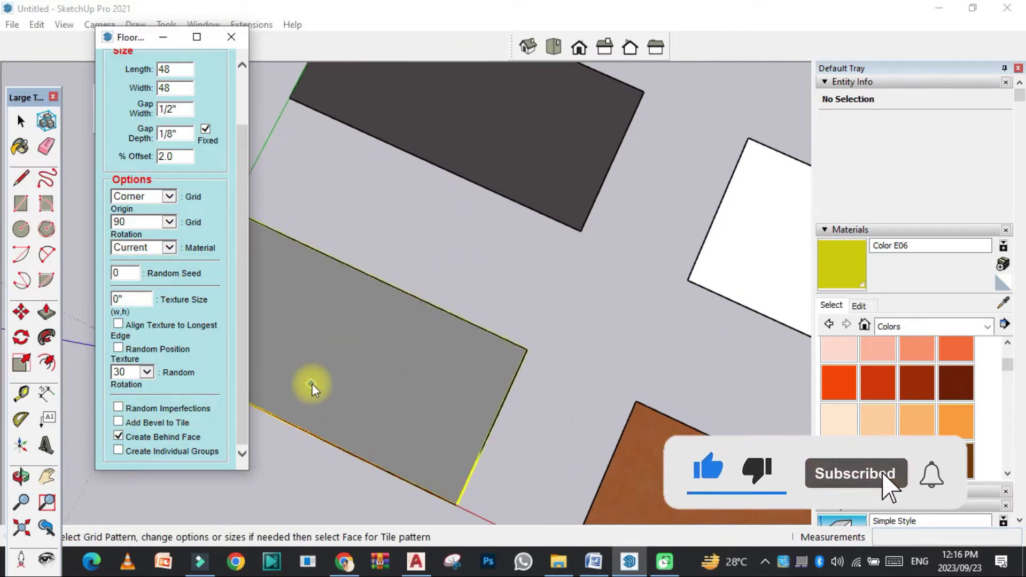
pyautogui.click(331, 328)
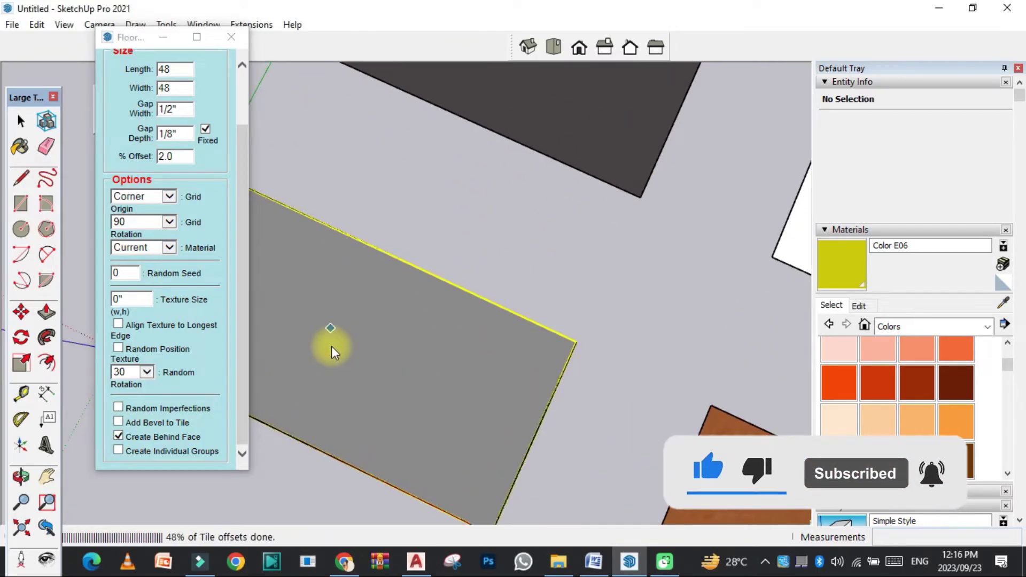
pyautogui.scroll(5, 360, 356)
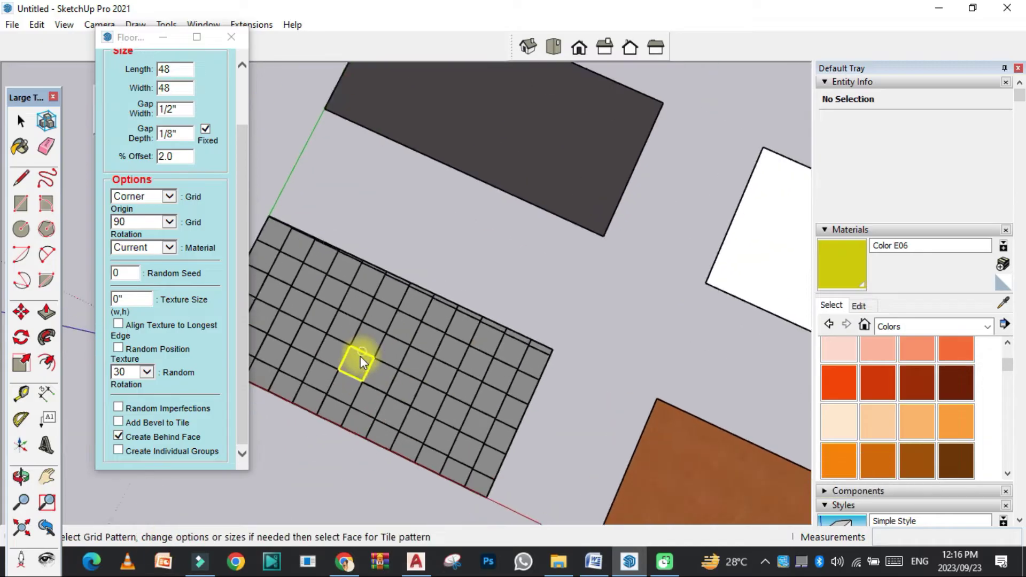
pyautogui.scroll(-8, 348, 434)
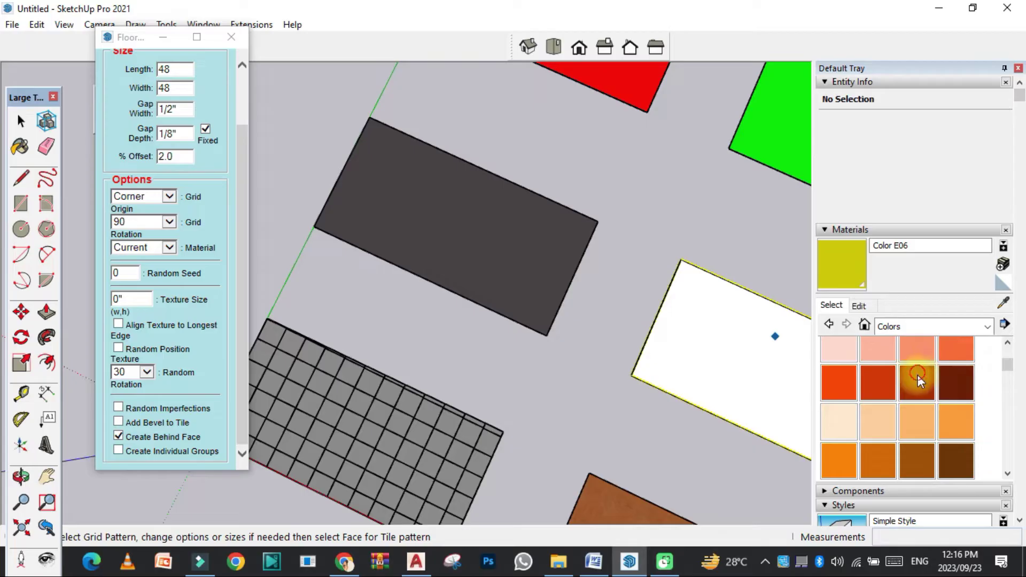
pyautogui.press('Escape')
# - Pick Color B07 and open the tile grid group for editing
pyautogui.click(917, 382)
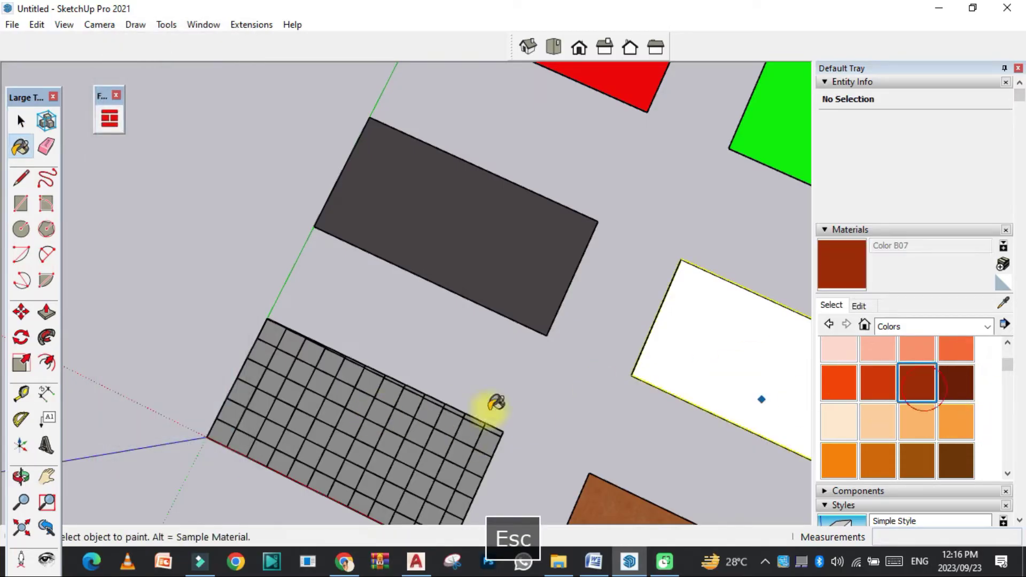
pyautogui.scroll(2, 363, 385)
pyautogui.scroll(2, 364, 385)
pyautogui.press('space')
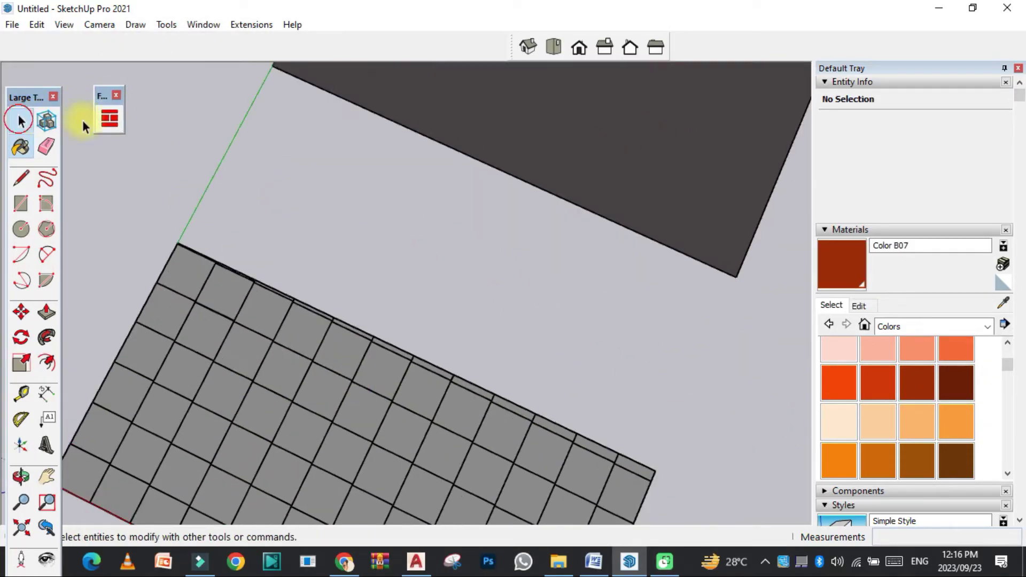
pyautogui.scroll(-4, 355, 235)
pyautogui.moveTo(184, 190); pyautogui.dragTo(454, 327)
pyautogui.doubleClick(454, 328)
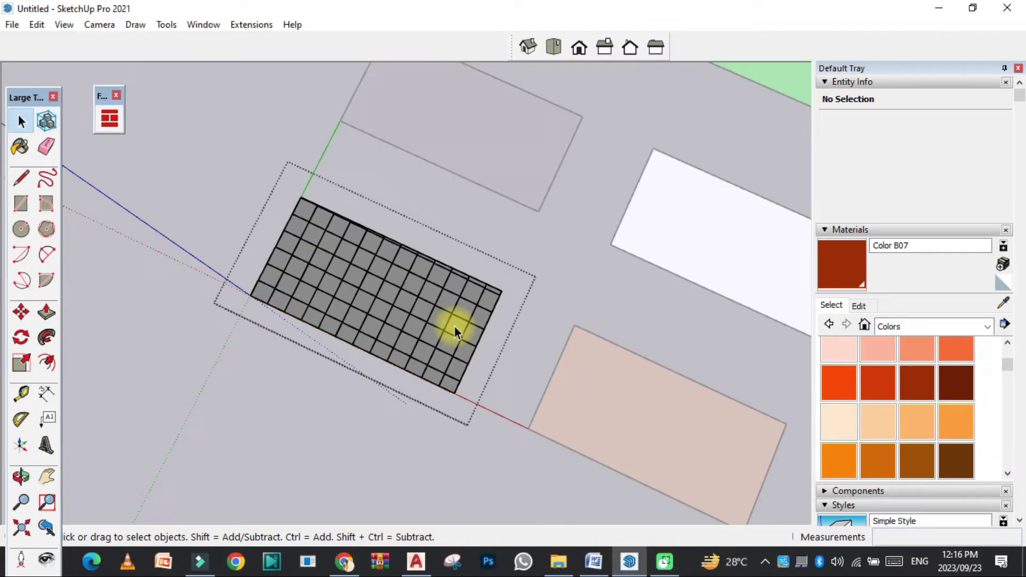
# - Paint two individual tiles Color B07, then leave the group
pyautogui.scroll(2, 455, 328)
pyautogui.click(454, 327)
pyautogui.click(835, 263)
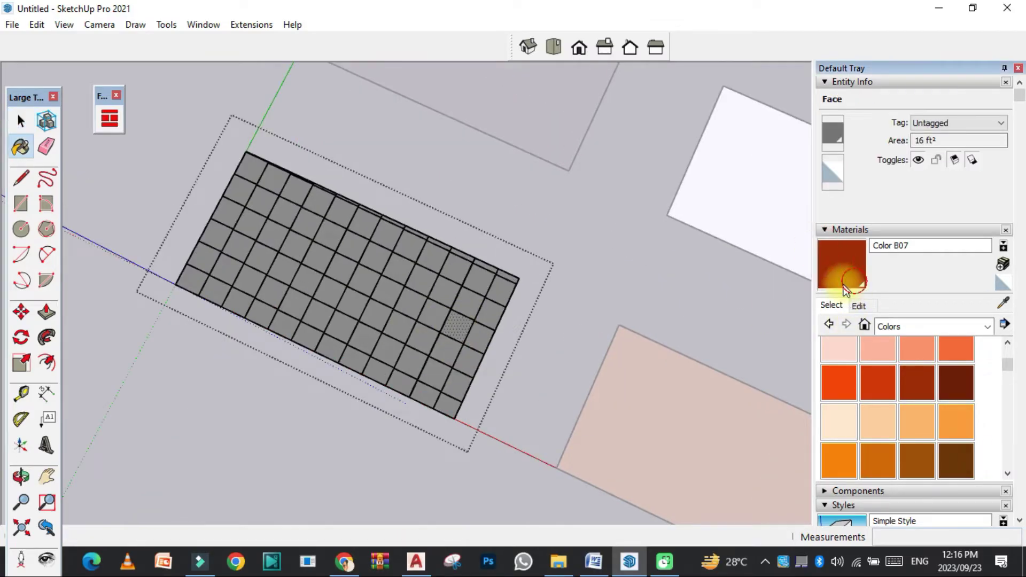
pyautogui.click(396, 325)
pyautogui.click(404, 243)
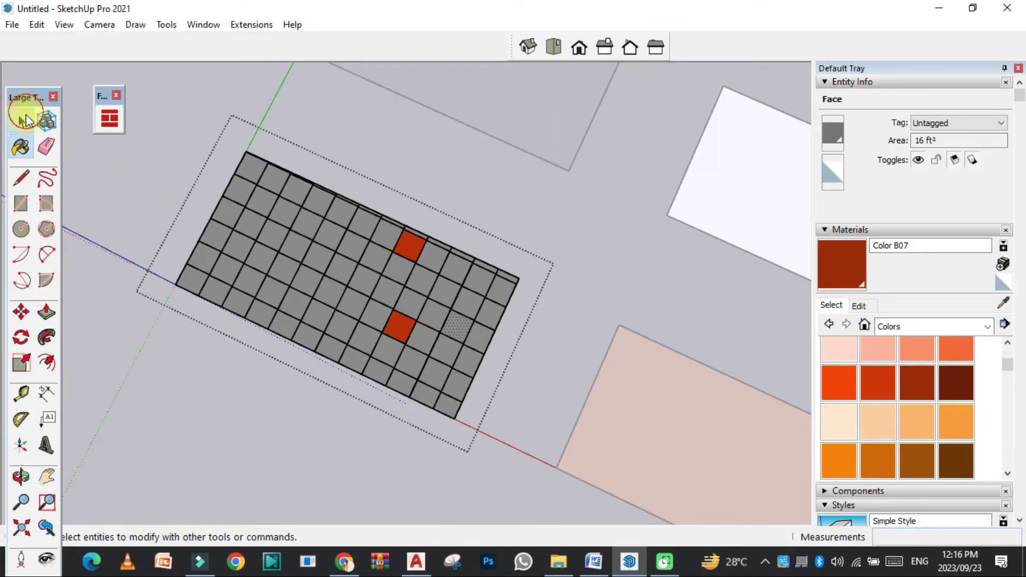
pyautogui.click(21, 121)
pyautogui.press('Escape')
pyautogui.scroll(-3, 326, 433)
pyautogui.scroll(1, 438, 286)
pyautogui.scroll(2, 437, 287)
pyautogui.scroll(-2, 282, 204)
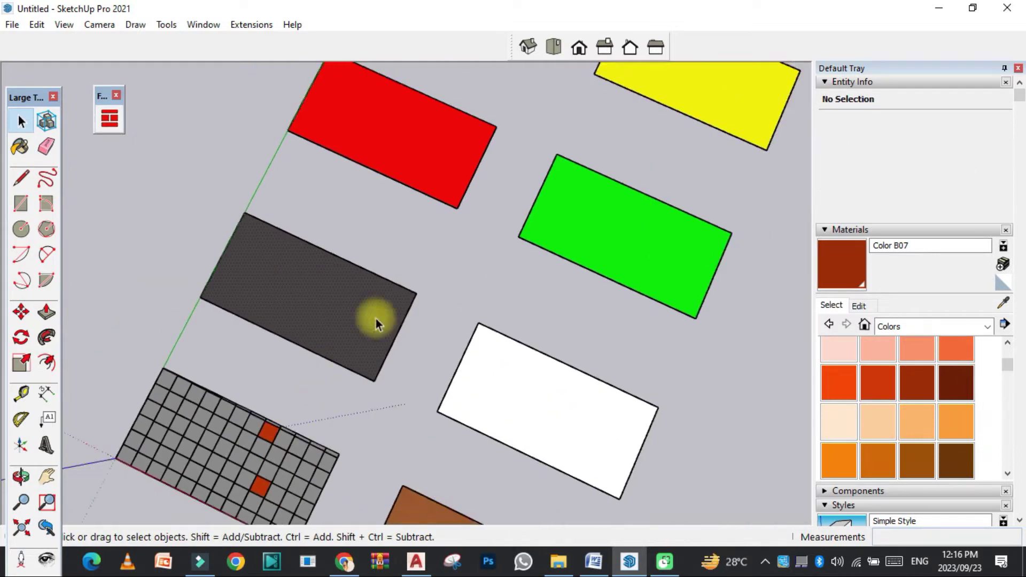
# - Choose the Wood pattern in Floor Generator with Length 60 and Width 12
pyautogui.scroll(3, 364, 74)
pyautogui.click(364, 73)
pyautogui.click(109, 118)
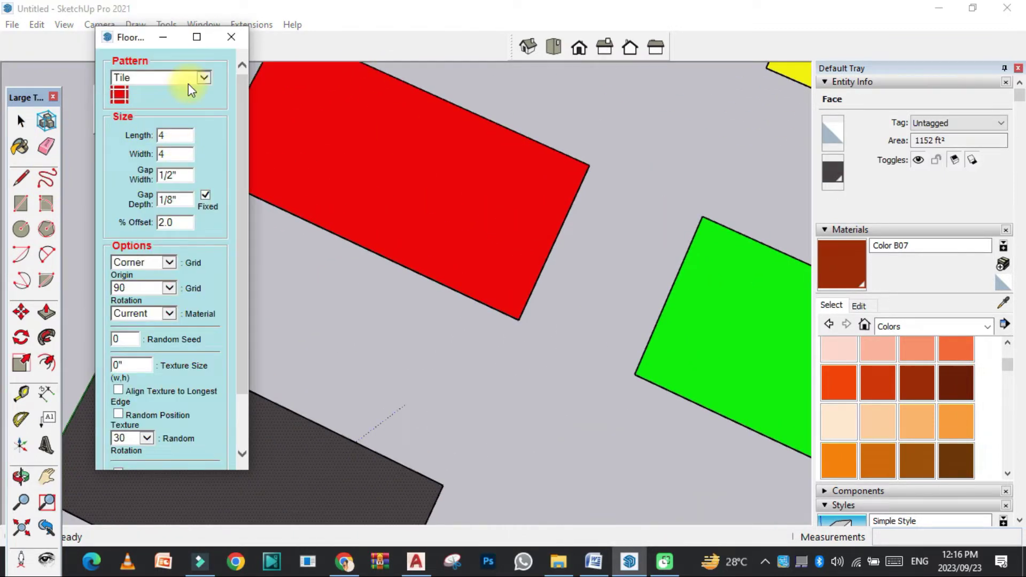
pyautogui.click(204, 78)
pyautogui.click(128, 89)
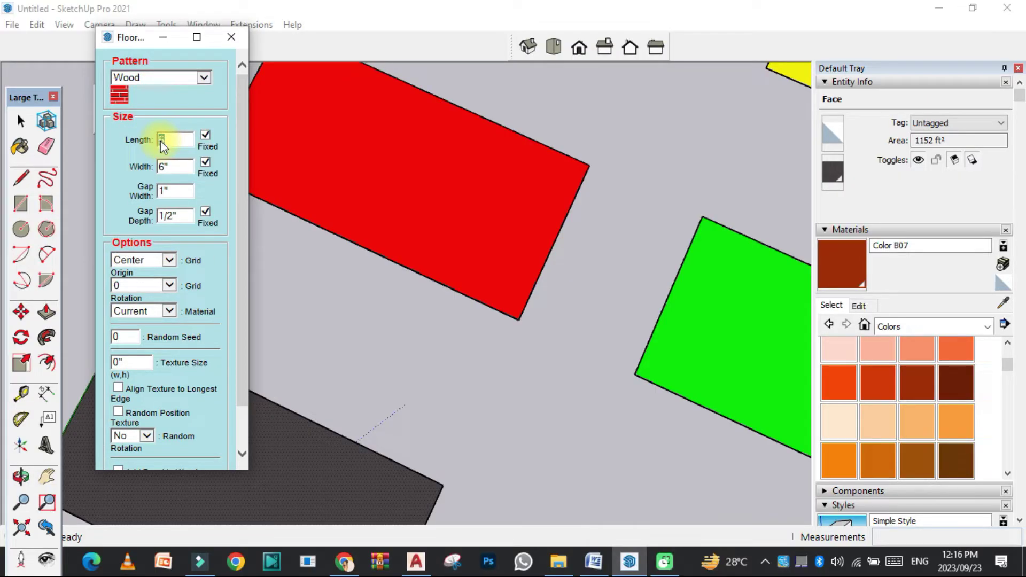
pyautogui.write('60')
pyautogui.press('Tab')
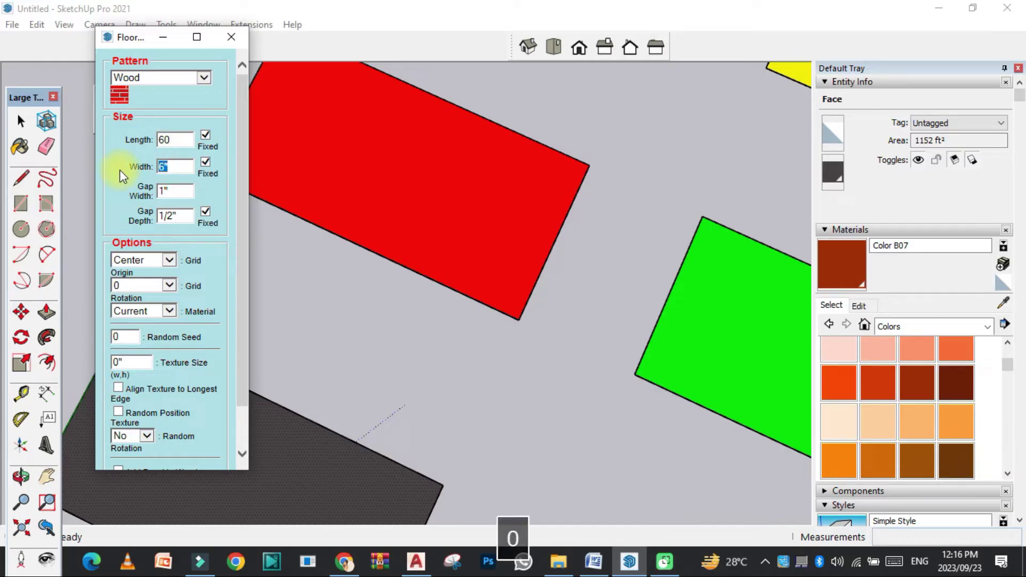
pyautogui.write('12')
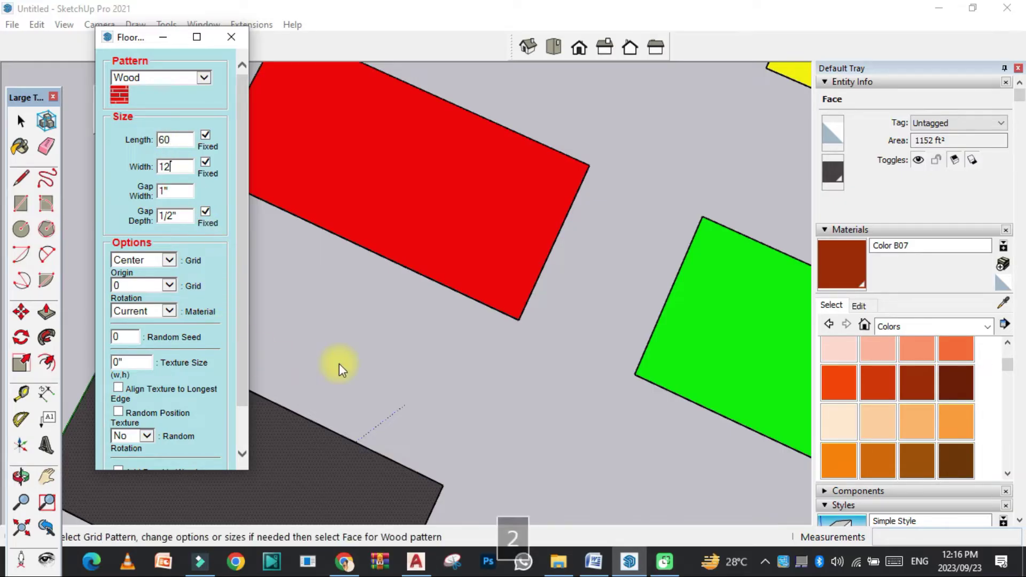
# - Generate the wood planks on the brown rectangle and orbit to inspect them
pyautogui.scroll(-5, 385, 241)
pyautogui.scroll(2, 416, 331)
pyautogui.scroll(3, 423, 365)
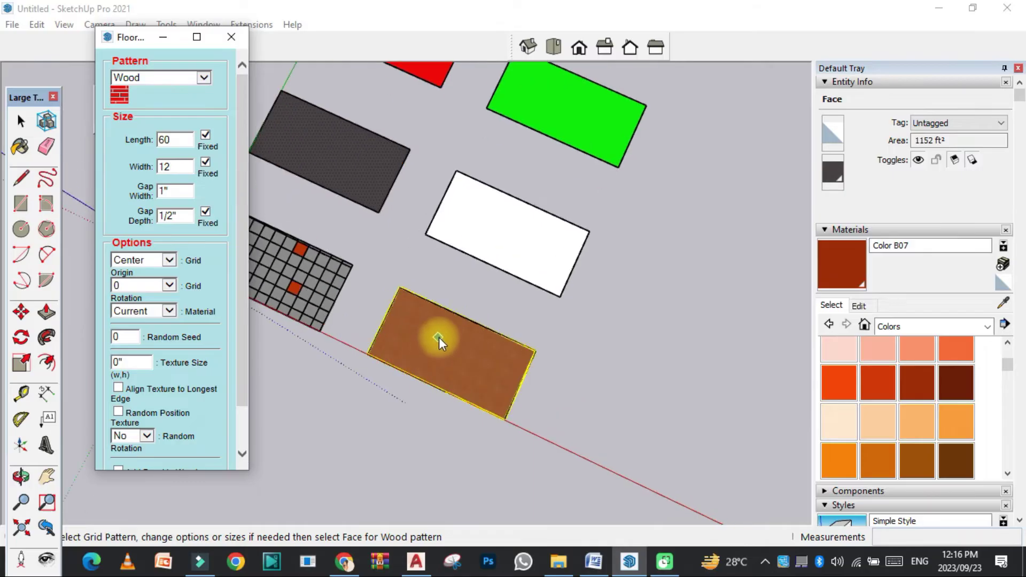
pyautogui.click(431, 342)
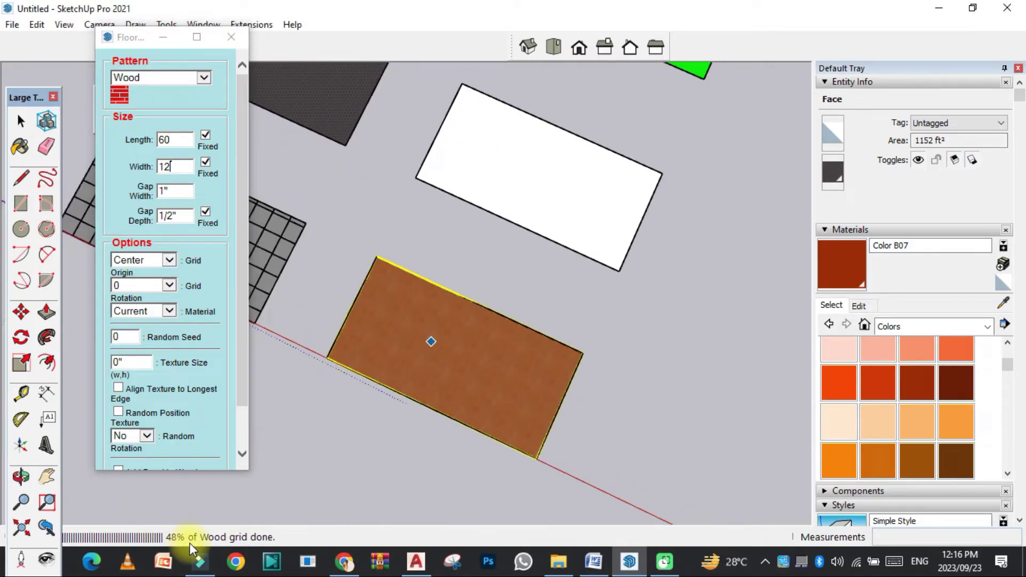
pyautogui.moveTo(218, 559)
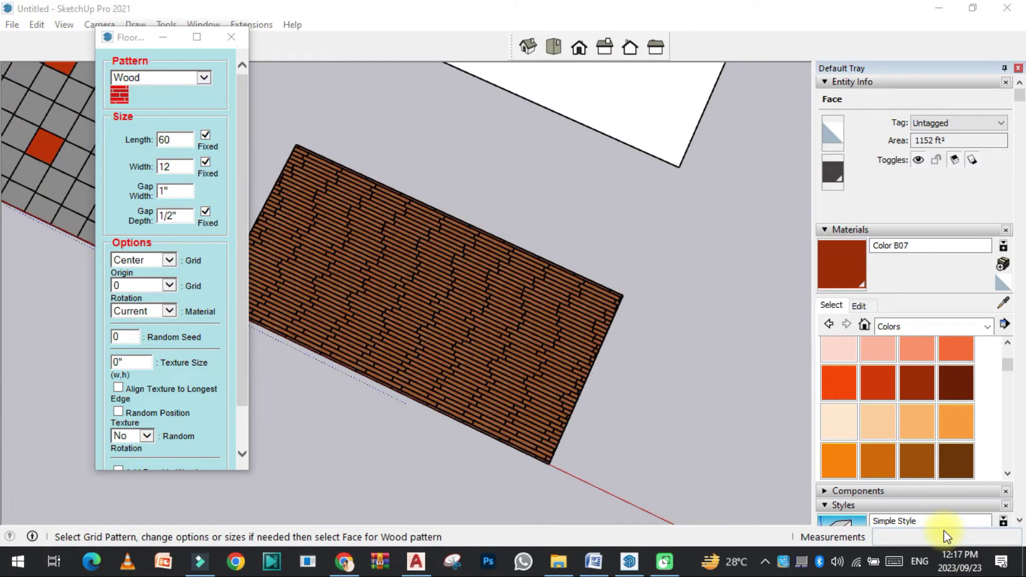
pyautogui.scroll(5, 353, 293)
pyautogui.moveTo(348, 300); pyautogui.dragTo(458, 245, button='middle')
pyautogui.scroll(-3, 477, 328)
pyautogui.scroll(5, 492, 232)
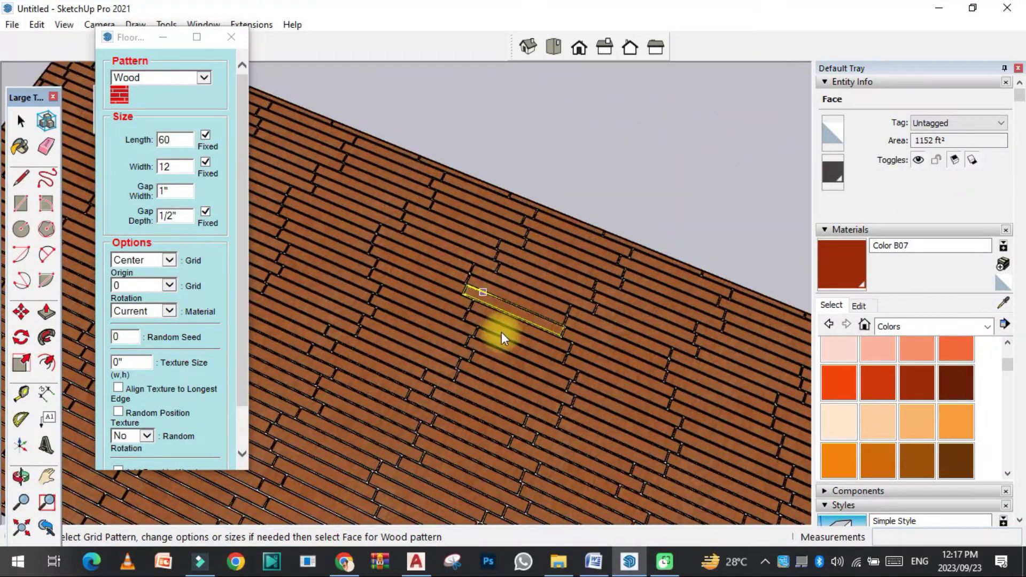
pyautogui.scroll(-5, 497, 374)
pyautogui.scroll(6, 367, 229)
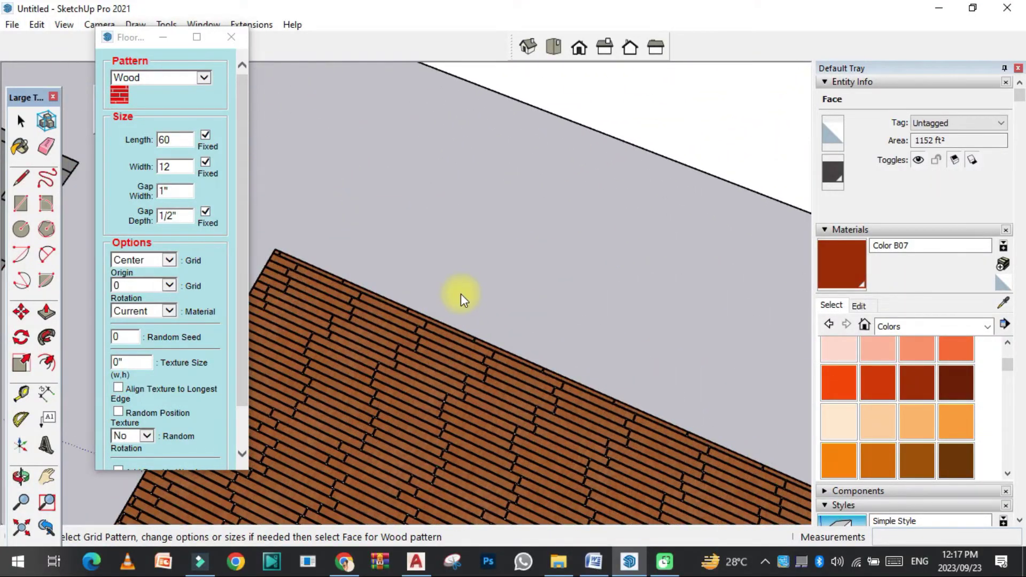
pyautogui.scroll(-6, 469, 312)
# - Choose the Hexagons pattern with side length 12
pyautogui.scroll(5, 472, 161)
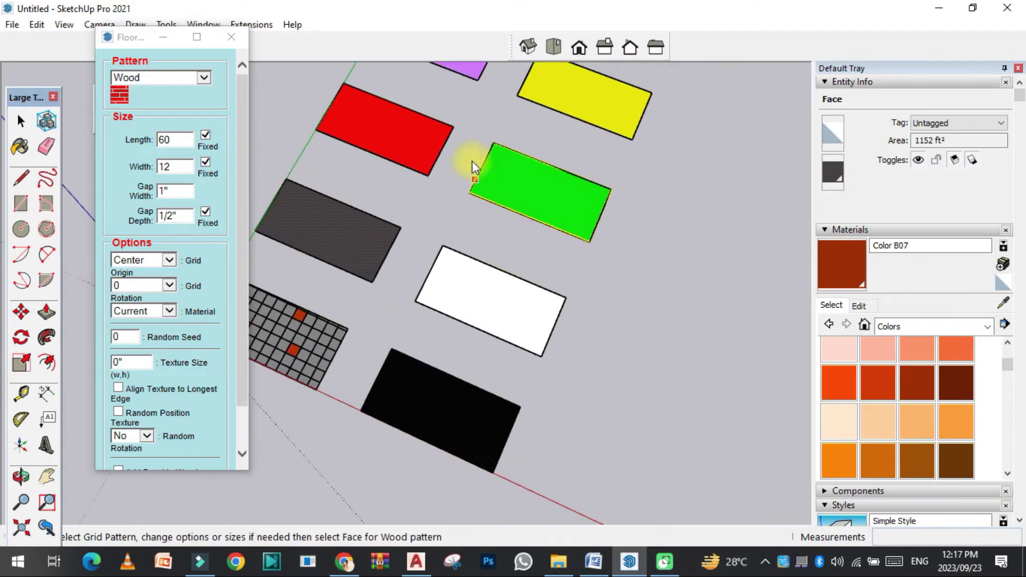
pyautogui.scroll(2, 543, 138)
pyautogui.click(203, 78)
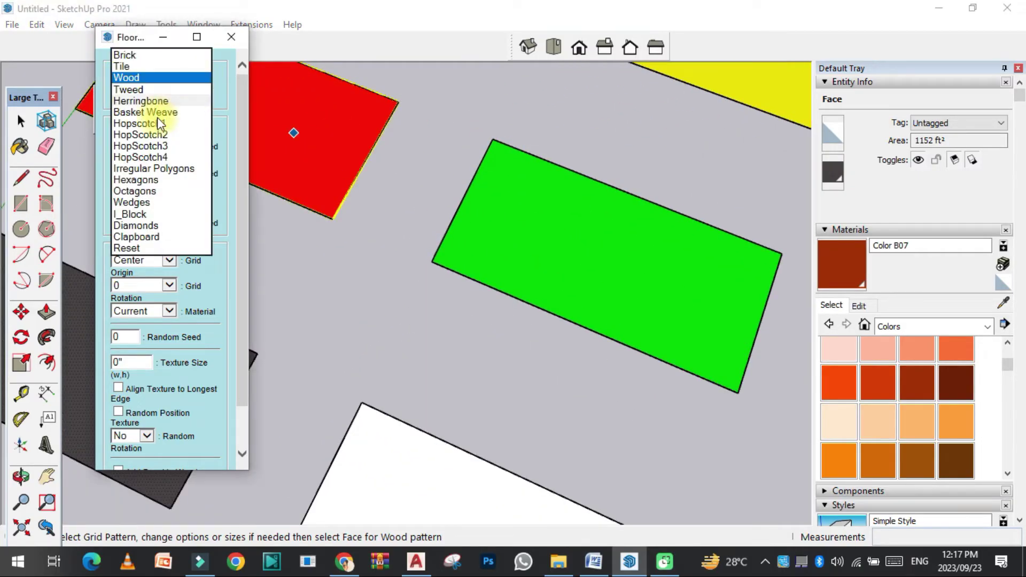
pyautogui.click(140, 180)
pyautogui.scroll(-1, 329, 328)
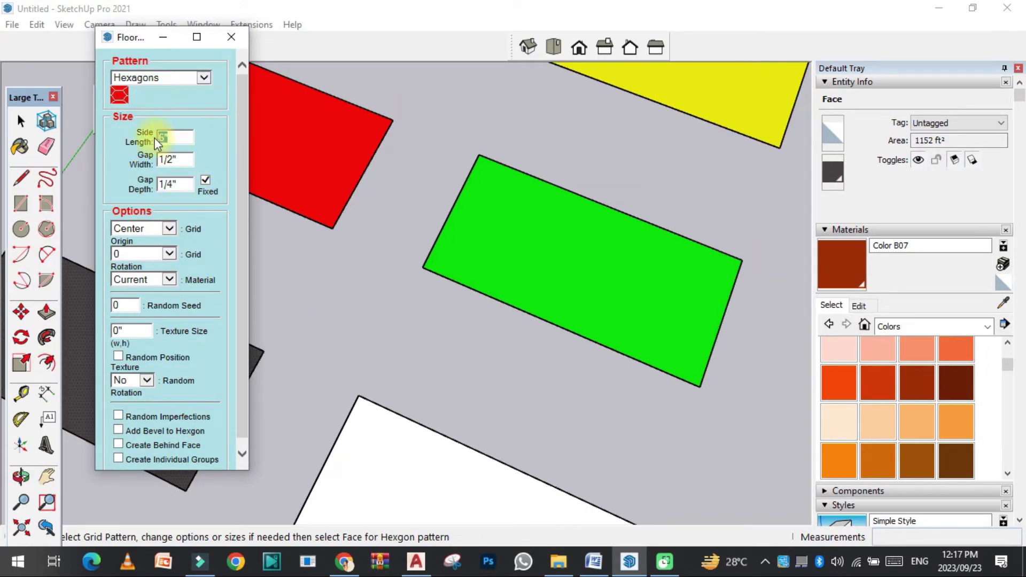
pyautogui.write('12')
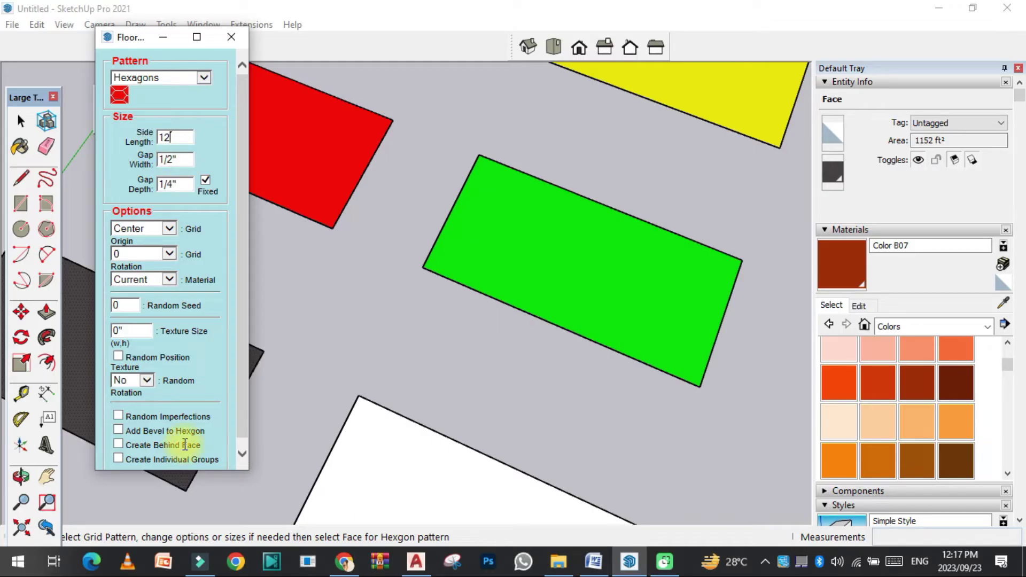
# - Set Grid Rotation to 45 and generate the hexagons on the green rectangle
pyautogui.click(169, 280)
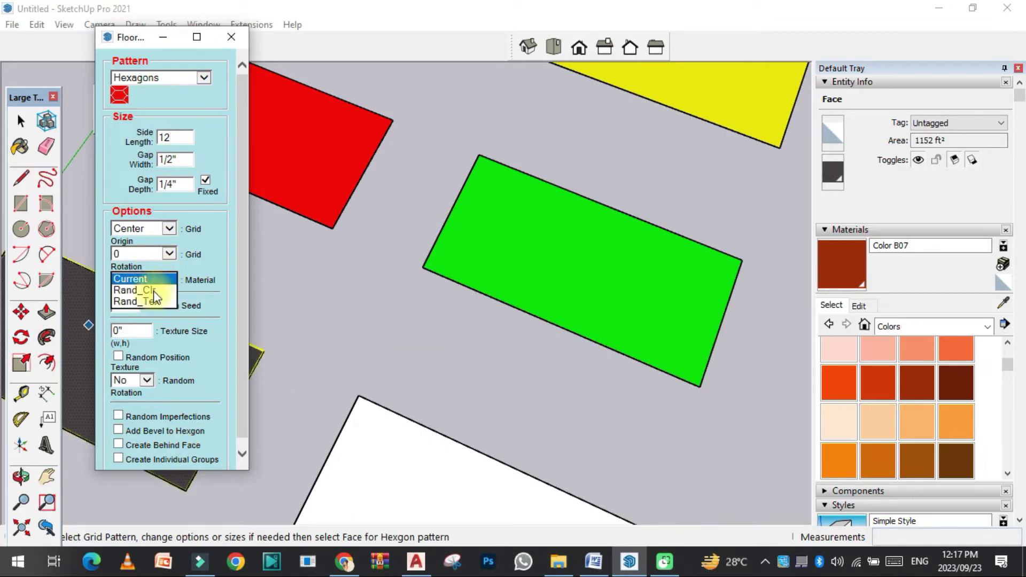
pyautogui.click(168, 252)
pyautogui.click(168, 252)
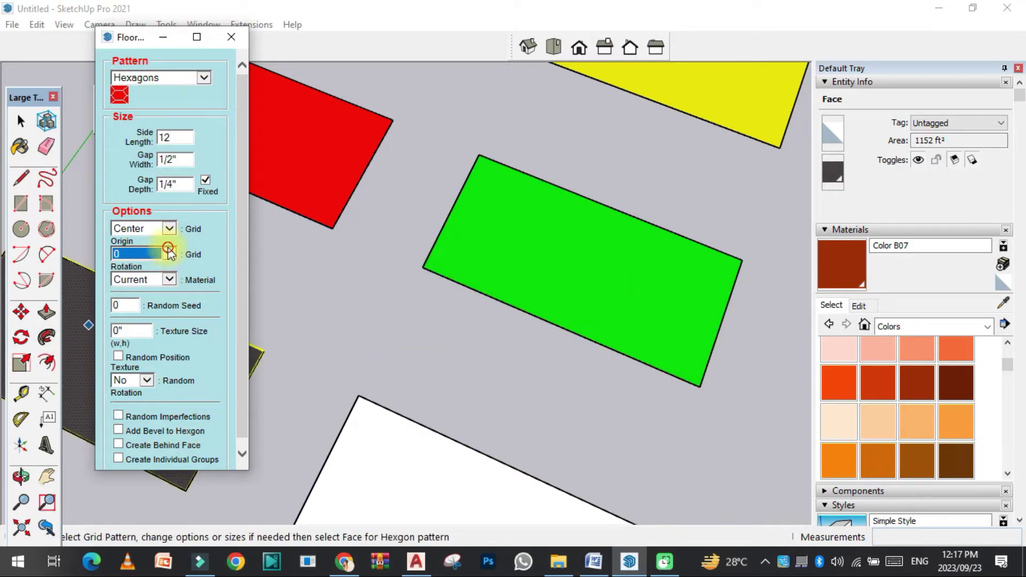
pyautogui.click(130, 266)
pyautogui.scroll(3, 624, 278)
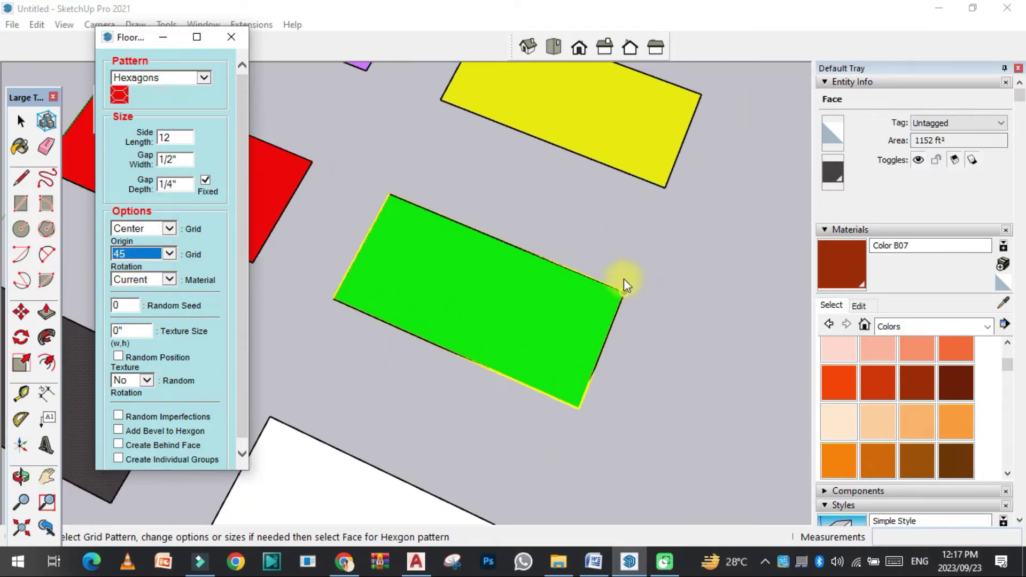
pyautogui.click(383, 285)
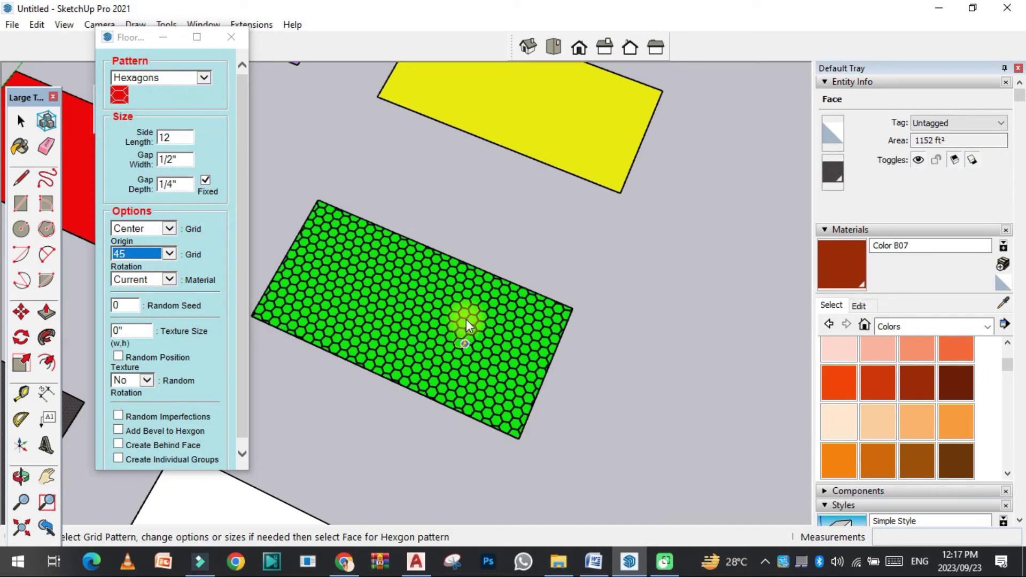
pyautogui.scroll(5, 358, 270)
pyautogui.moveTo(358, 271)
pyautogui.mouseDown(button='middle')
pyautogui.moveTo(425, 36)
pyautogui.moveTo(304, 291)
pyautogui.mouseUp(button='middle')
pyautogui.scroll(-6, 431, 385)
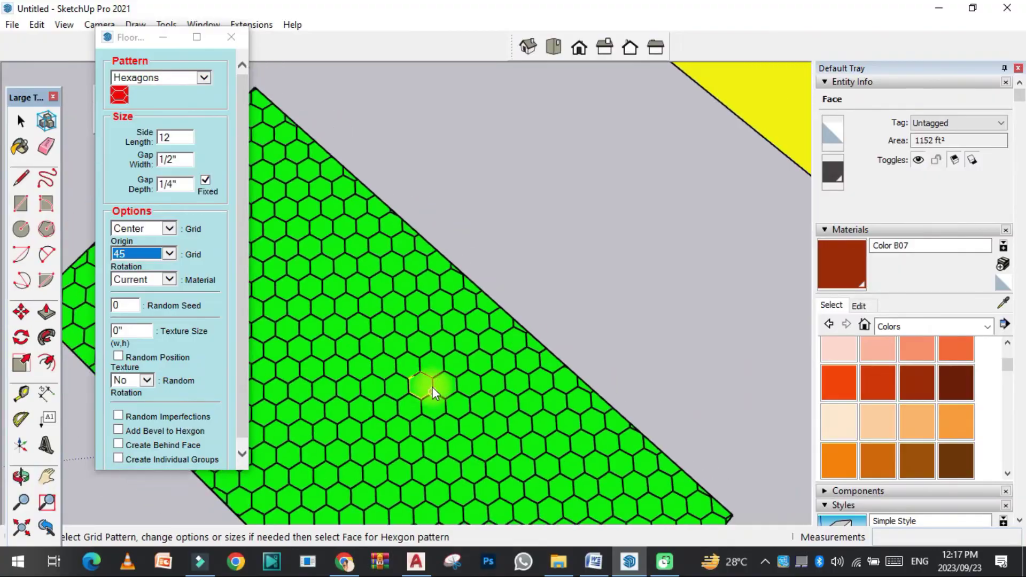
# - Apply an Octagons pattern with side length 12 to the yellow rectangle
pyautogui.scroll(3, 589, 201)
pyautogui.moveTo(588, 202); pyautogui.dragTo(458, 252, button='middle')
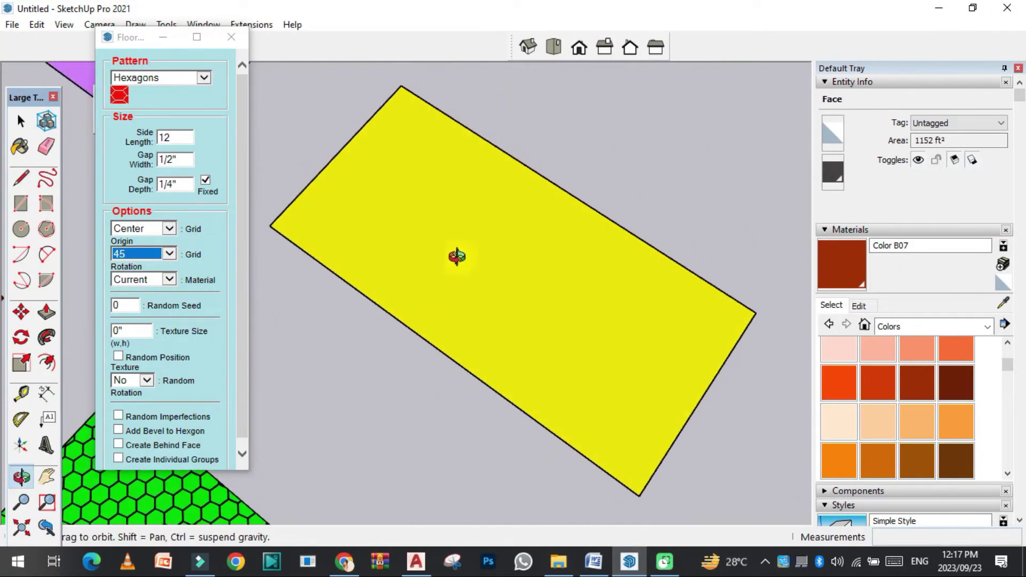
pyautogui.click(205, 77)
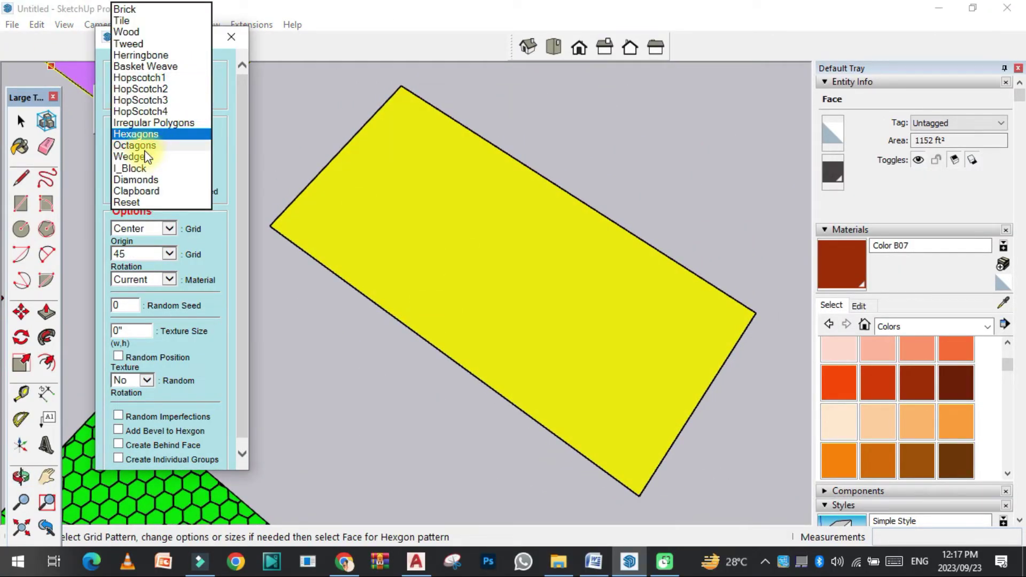
pyautogui.click(136, 144)
pyautogui.doubleClick(173, 140)
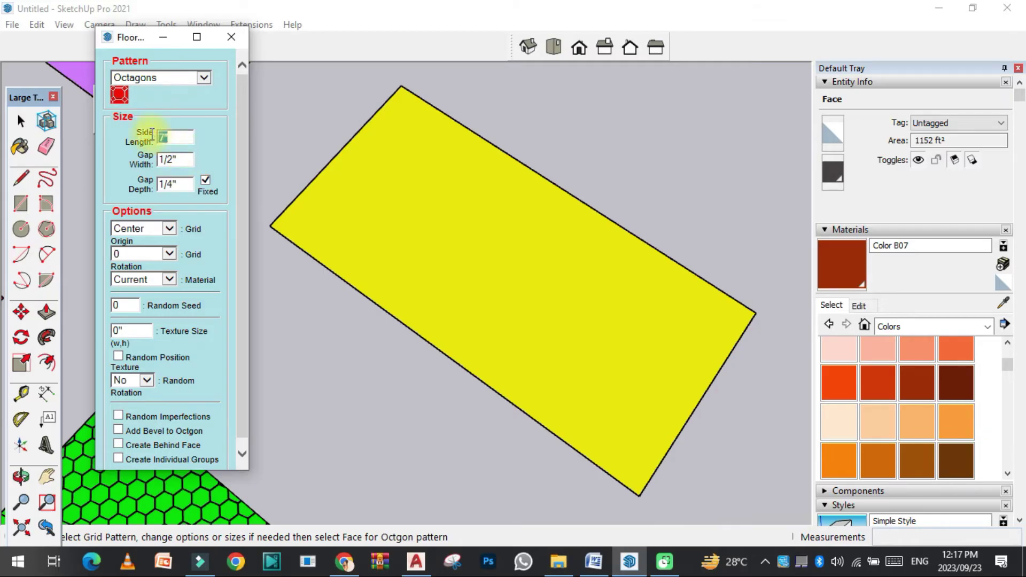
pyautogui.write('12')
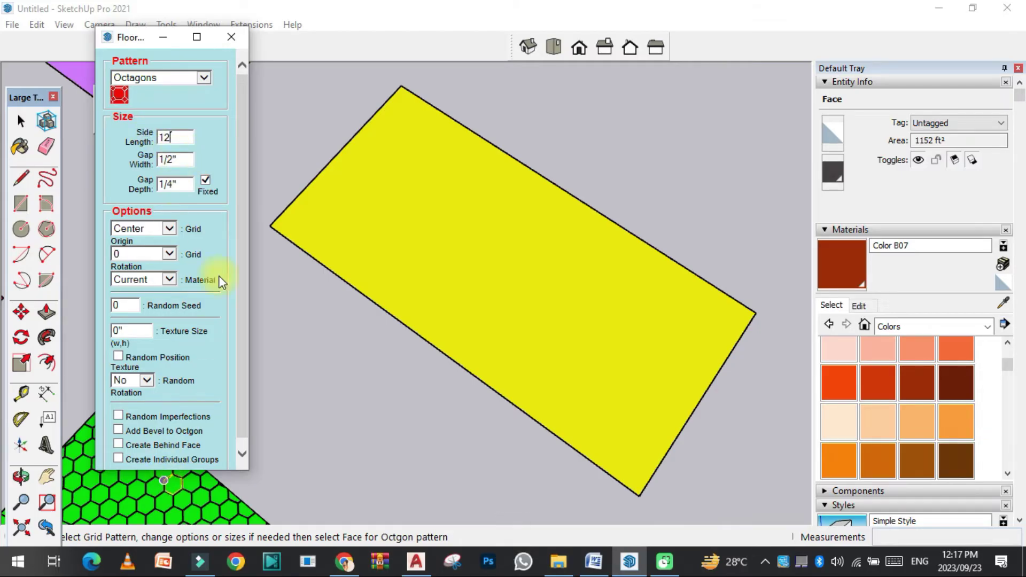
pyautogui.click(463, 256)
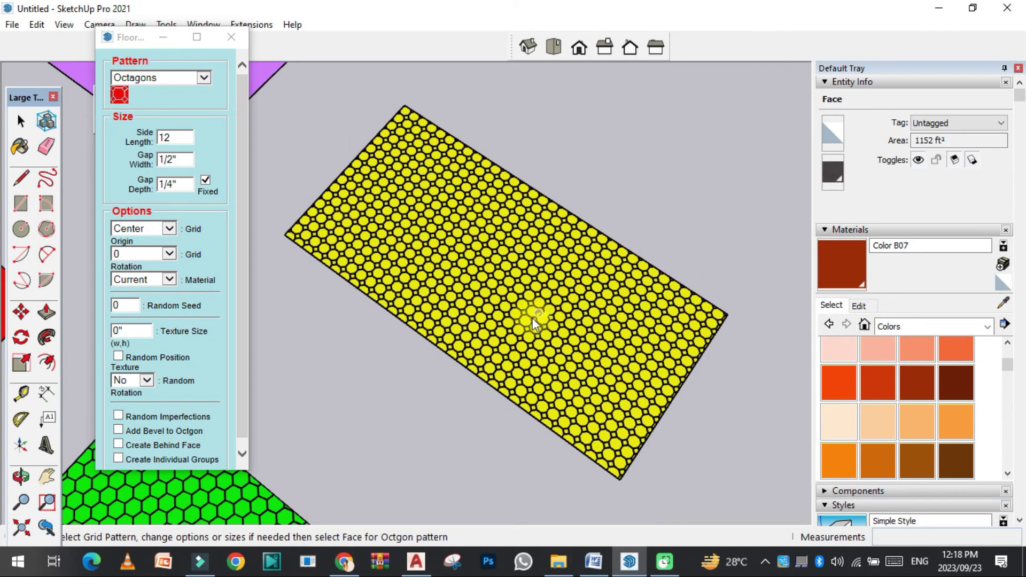
pyautogui.scroll(3, 531, 317)
pyautogui.scroll(-5, 550, 223)
pyautogui.scroll(4, 493, 229)
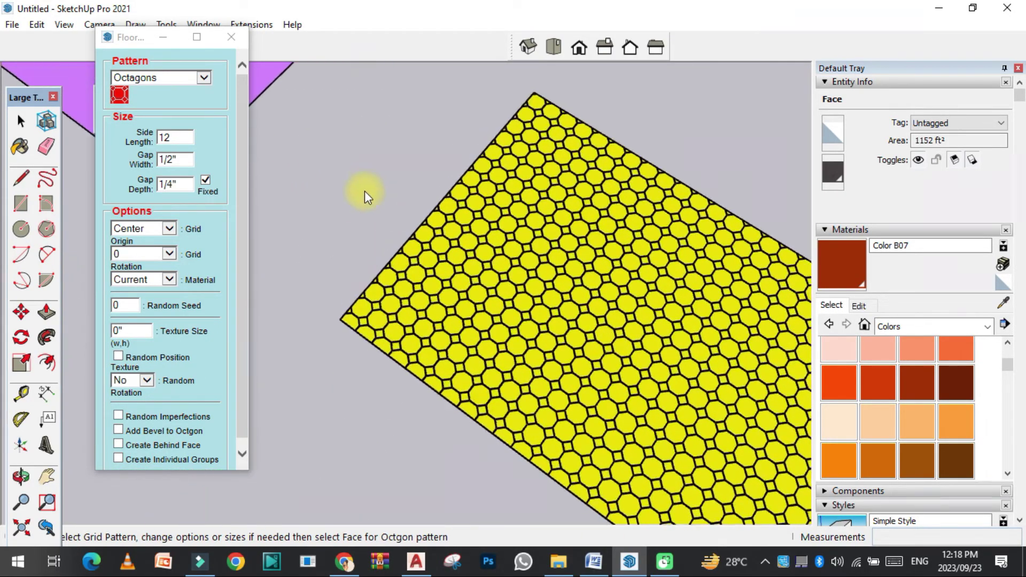
pyautogui.moveTo(419, 179); pyautogui.dragTo(618, 345, button='middle')
# - Choose the HopScotch4 pattern with Length and Width set to 60
pyautogui.scroll(-5, 618, 345)
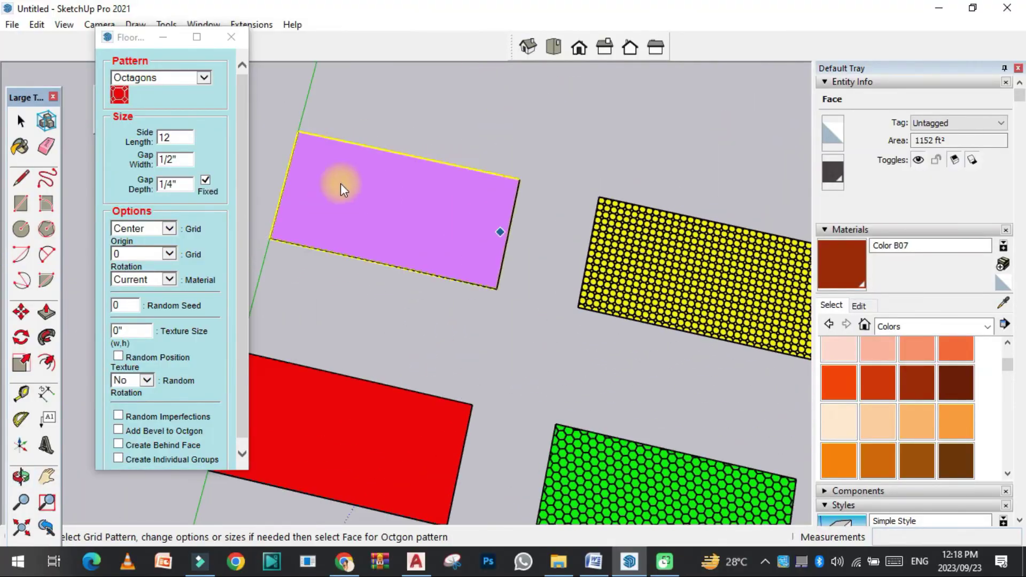
pyautogui.click(199, 65)
pyautogui.click(202, 79)
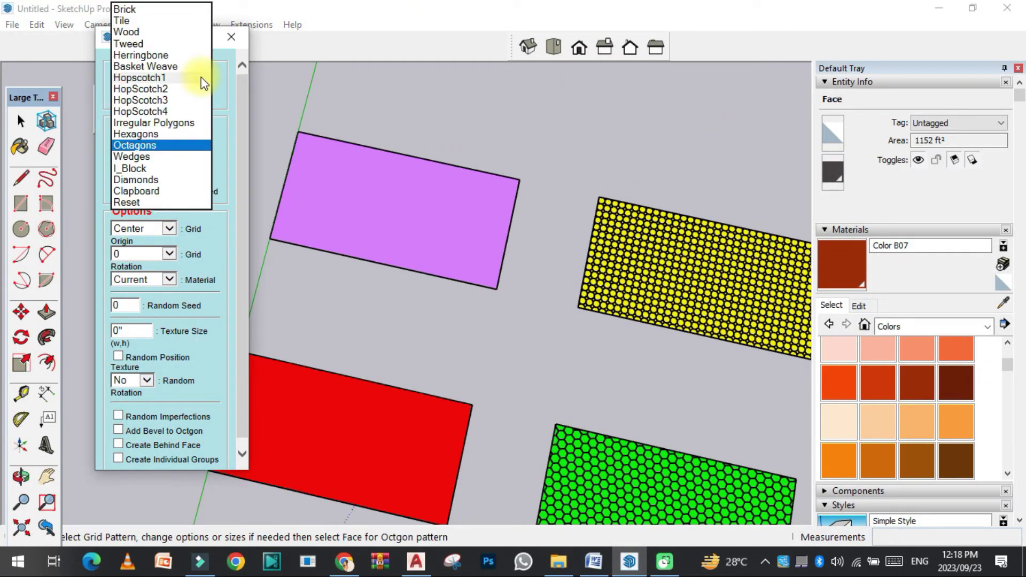
pyautogui.click(154, 111)
pyautogui.doubleClick(175, 134)
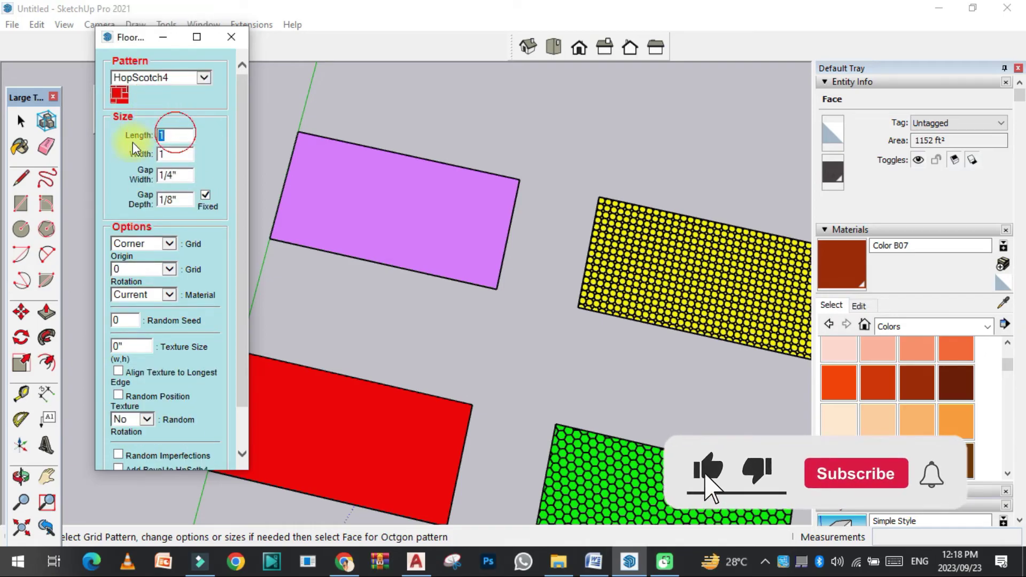
pyautogui.write('5')
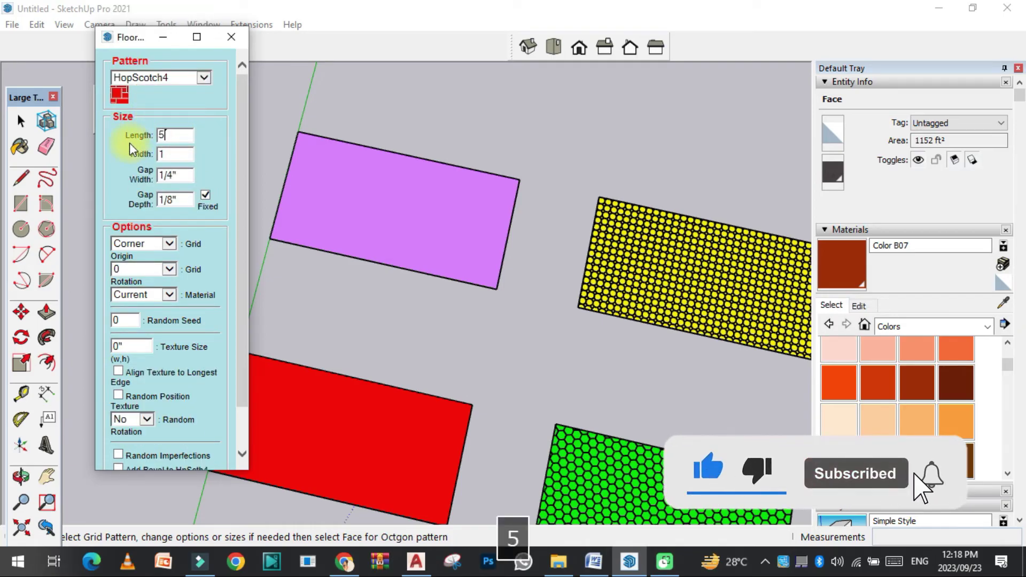
pyautogui.doubleClick(175, 136)
pyautogui.write('6')
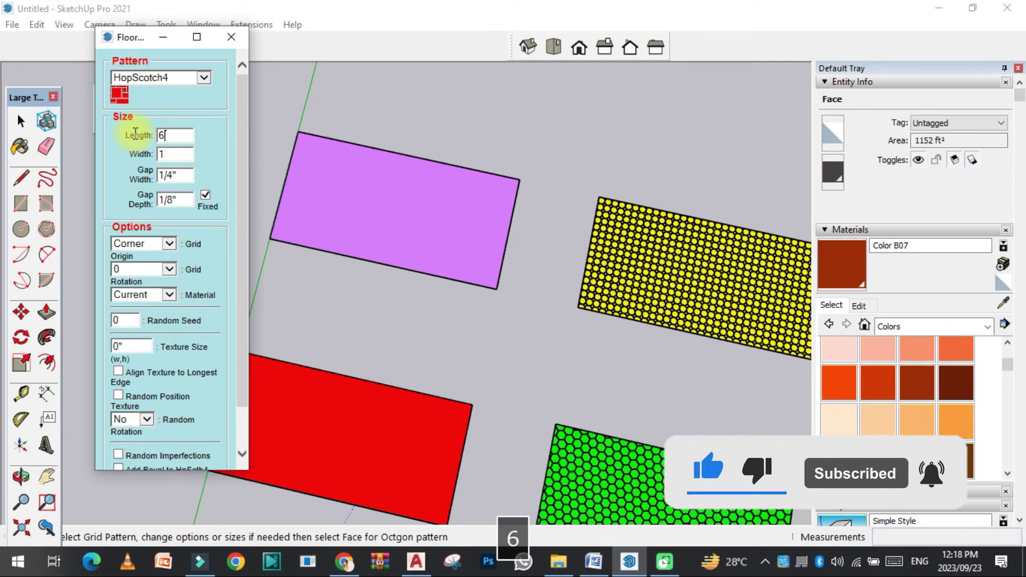
pyautogui.write('0')
pyautogui.doubleClick(175, 154)
pyautogui.write('5')
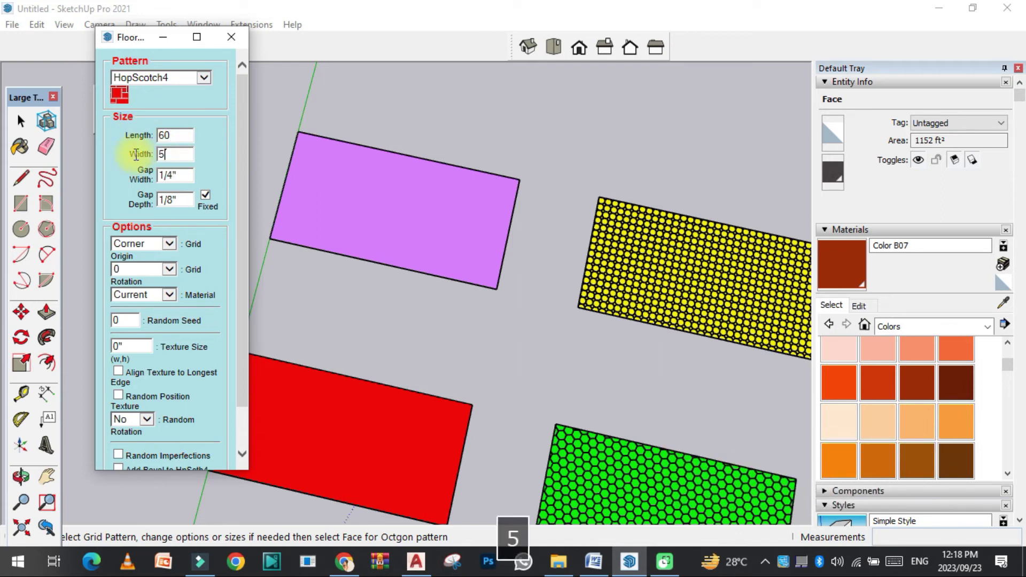
pyautogui.press('BackSpace')
pyautogui.write('60')
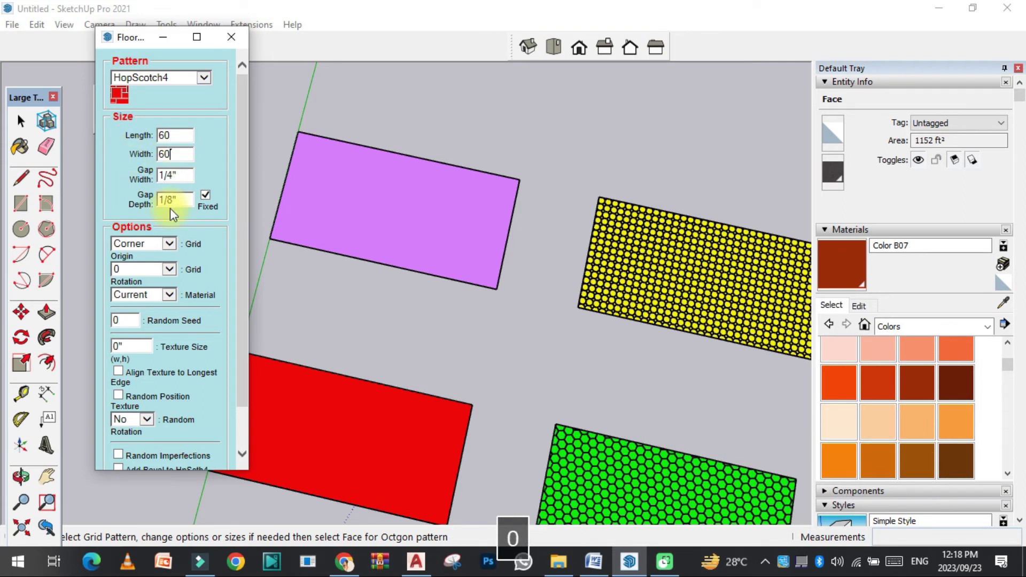
# - Apply HopScotch4 to the purple rectangle and orbit to view it tilted
pyautogui.scroll(3, 399, 213)
pyautogui.click(399, 212)
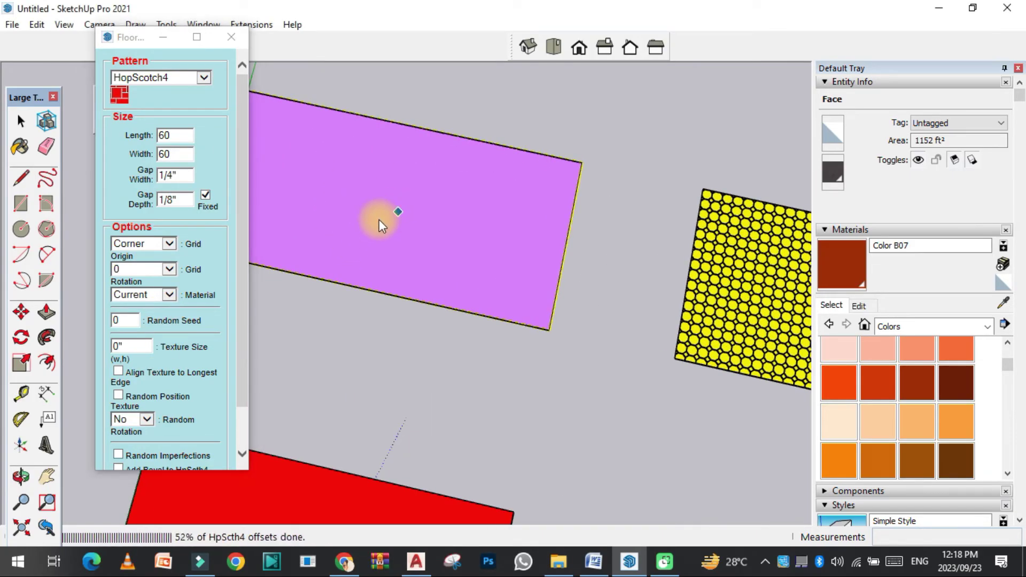
pyautogui.scroll(3, 428, 214)
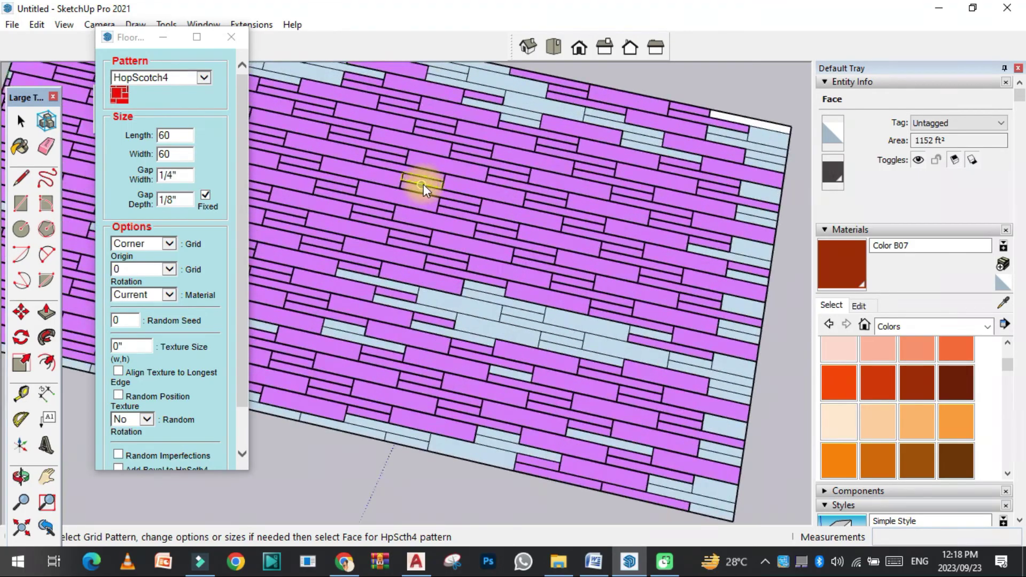
pyautogui.moveTo(423, 184); pyautogui.dragTo(401, 90, button='middle')
pyautogui.scroll(-5, 441, 287)
pyautogui.scroll(5, 442, 228)
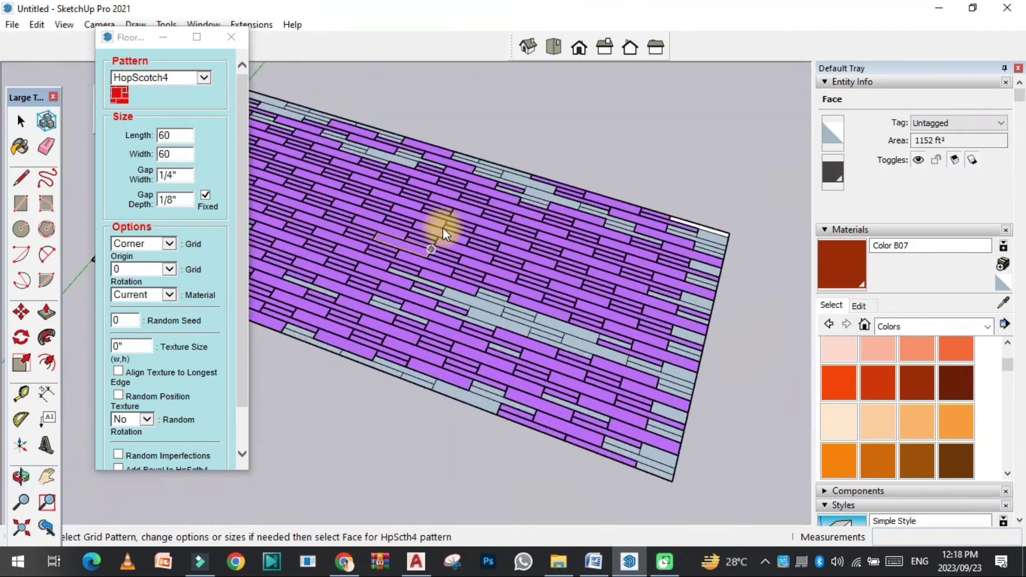
pyautogui.scroll(-4, 450, 339)
pyautogui.scroll(4, 531, 289)
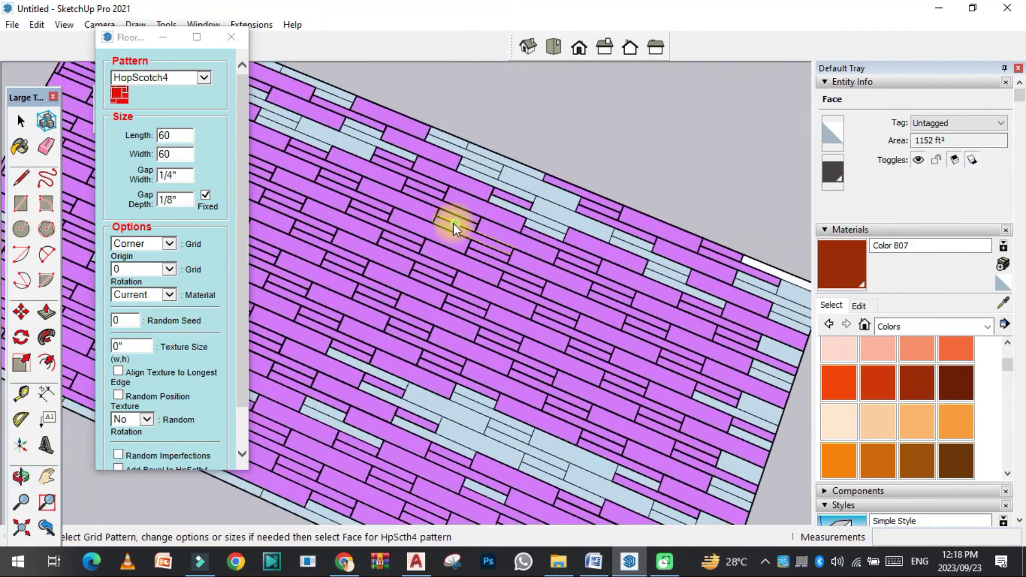
pyautogui.scroll(-6, 454, 223)
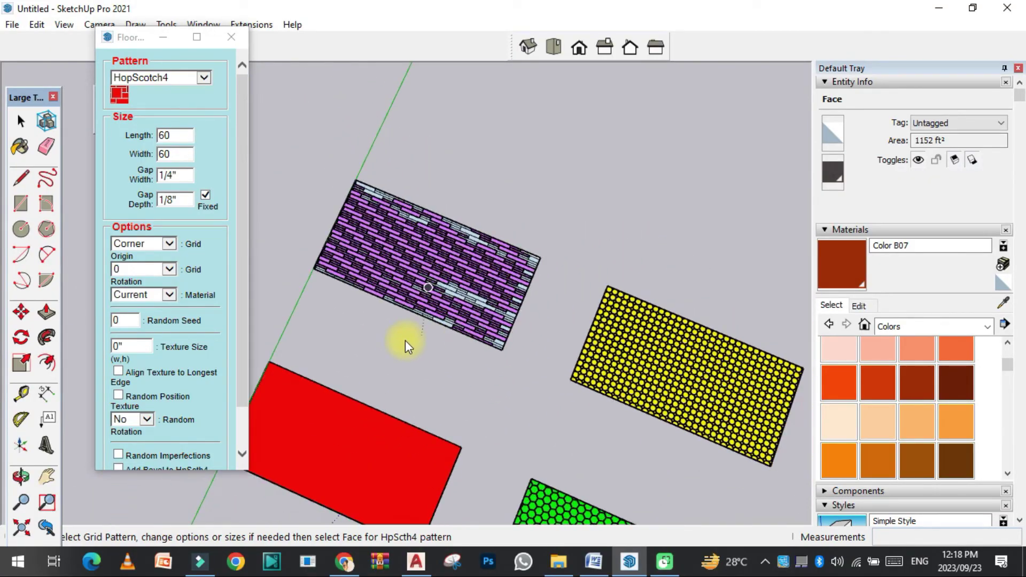
pyautogui.moveTo(355, 350); pyautogui.dragTo(569, 277, button='middle')
pyautogui.scroll(-2, 530, 291)
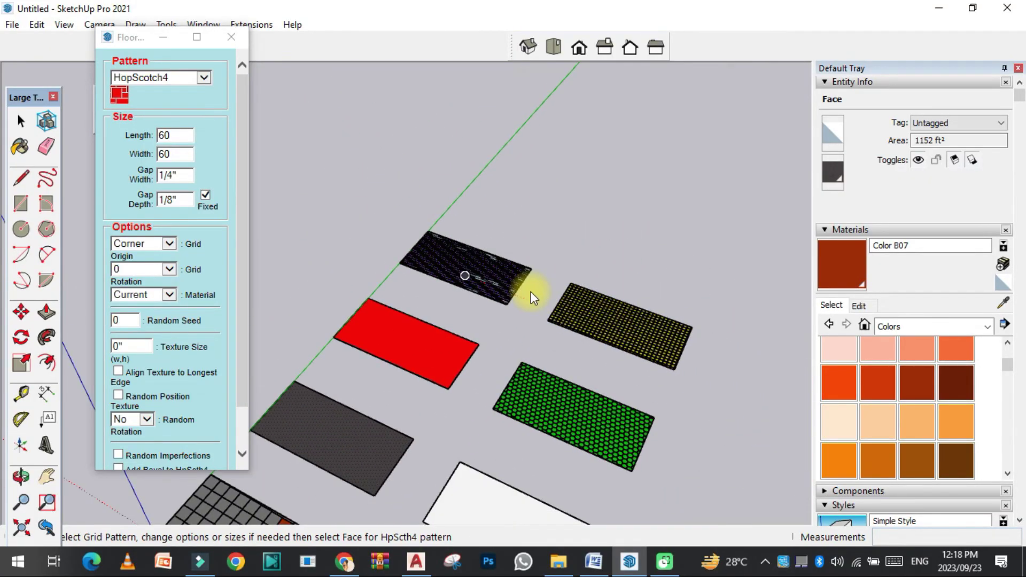
pyautogui.scroll(-2, 508, 240)
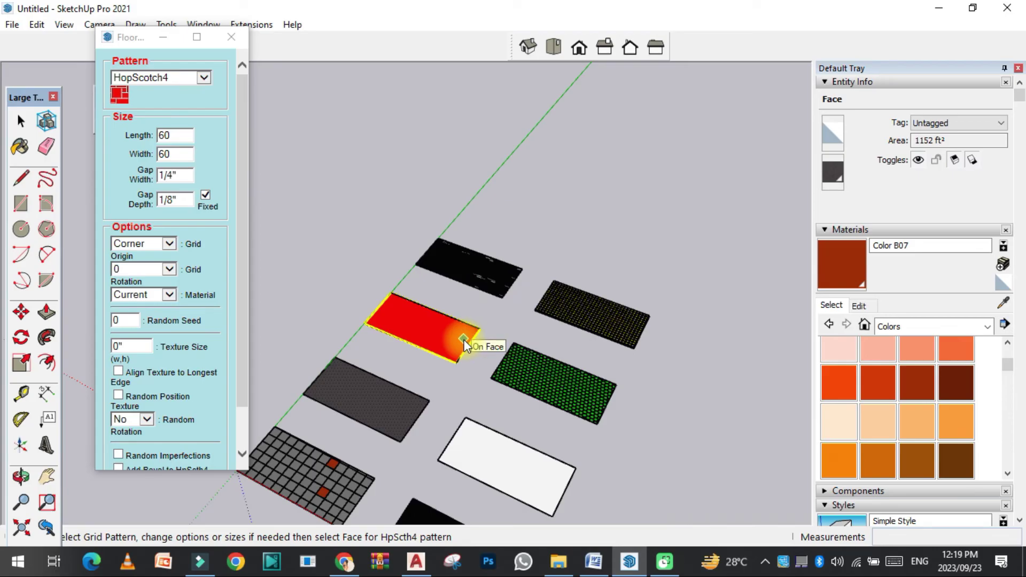
pyautogui.scroll(3, 364, 288)
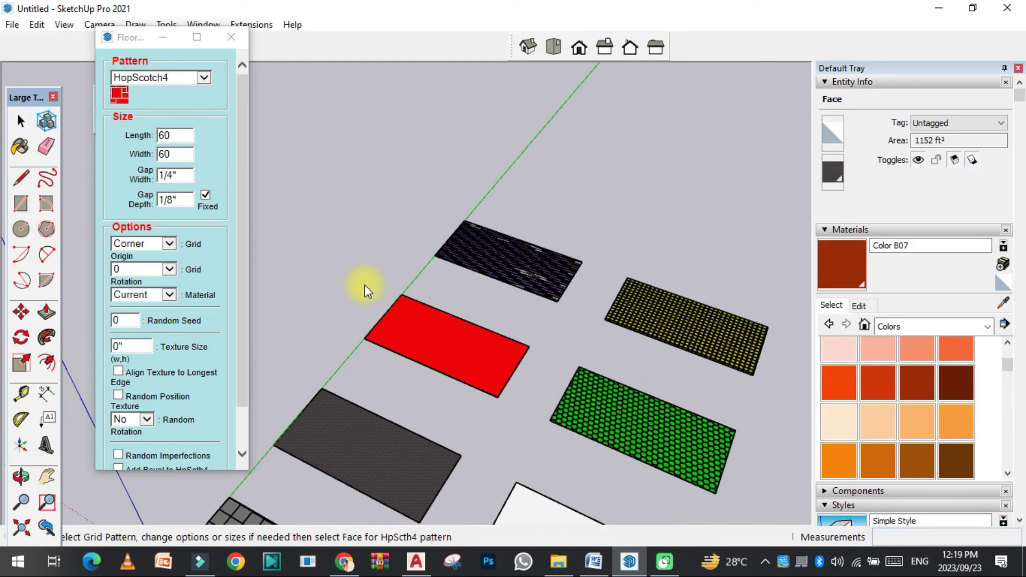
pyautogui.scroll(-2, 465, 251)
pyautogui.scroll(3, 385, 431)
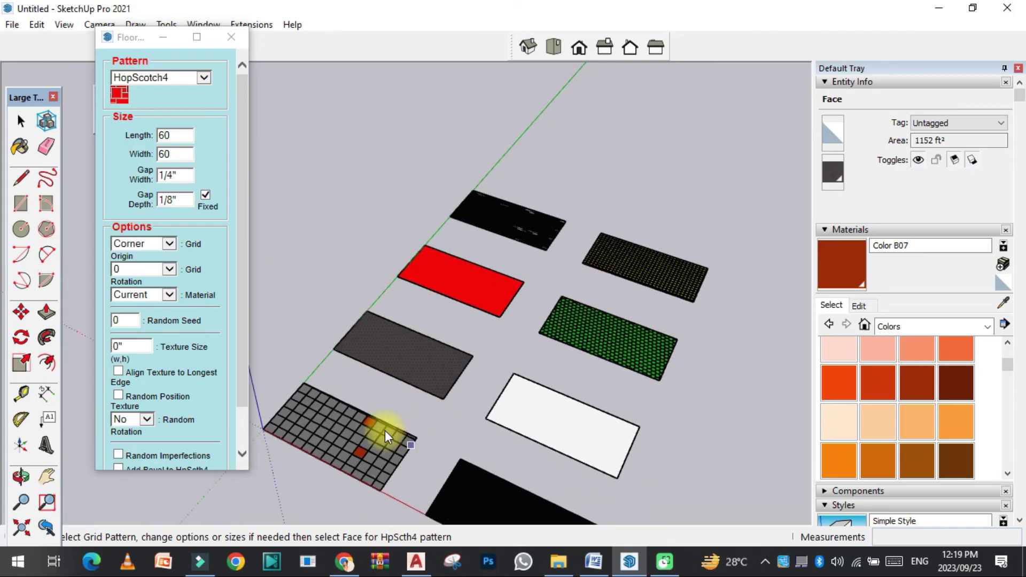
pyautogui.scroll(3, 392, 428)
pyautogui.moveTo(396, 366)
pyautogui.mouseDown(button='middle')
pyautogui.moveTo(474, 345)
pyautogui.moveTo(337, 383)
pyautogui.moveTo(355, 435)
pyautogui.moveTo(463, 454)
pyautogui.moveTo(418, 388)
pyautogui.mouseUp(button='middle')
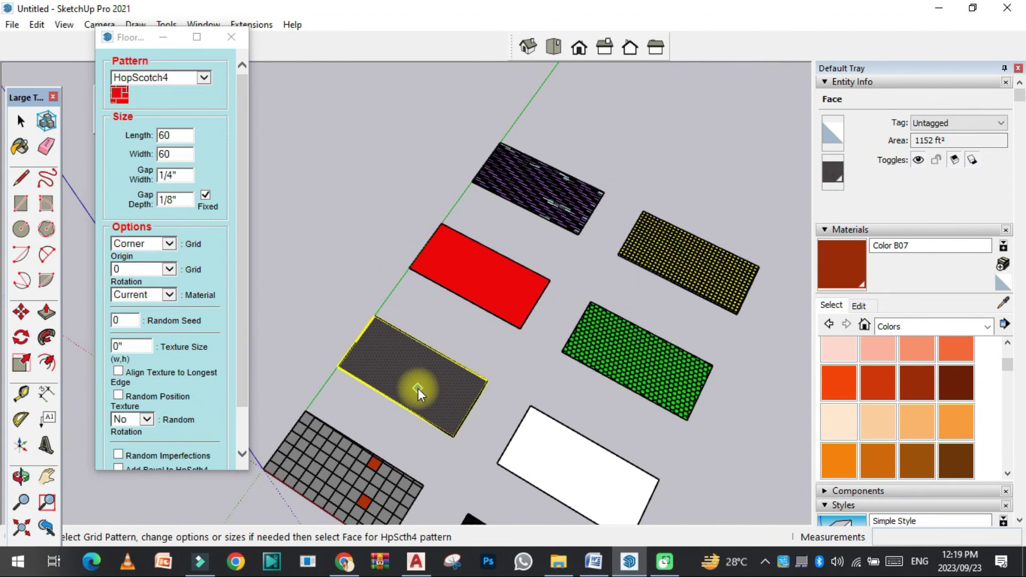
pyautogui.scroll(5, 665, 377)
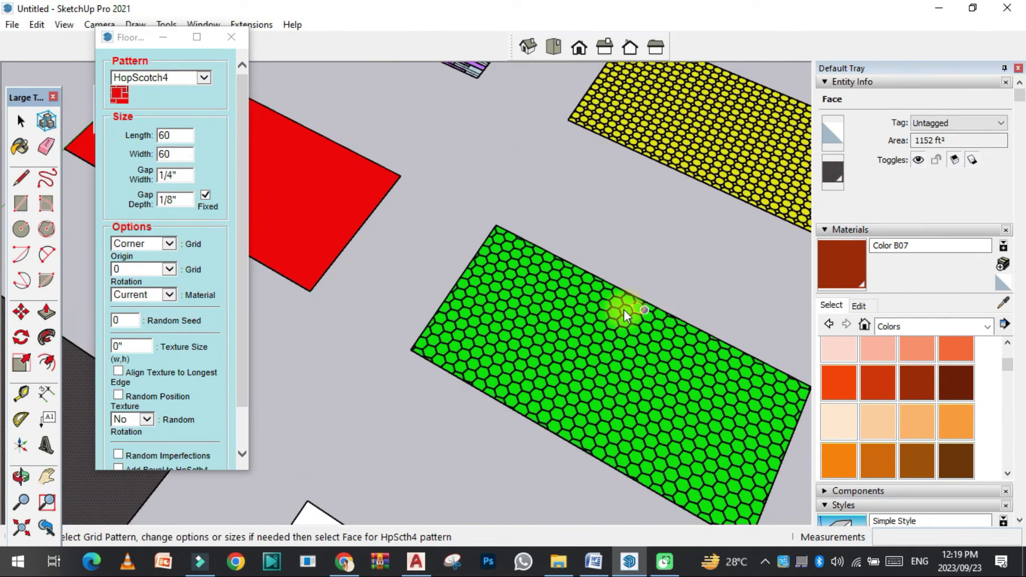